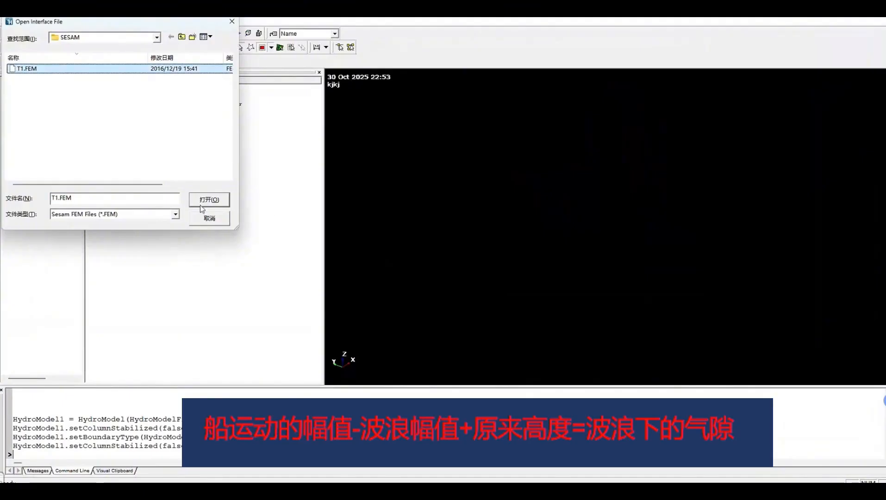
- Define the panel model from the file T1.FEM, with symmetry about the XZ and YZ planes
{"action": "left_click", "coordinate": [230, 24]}
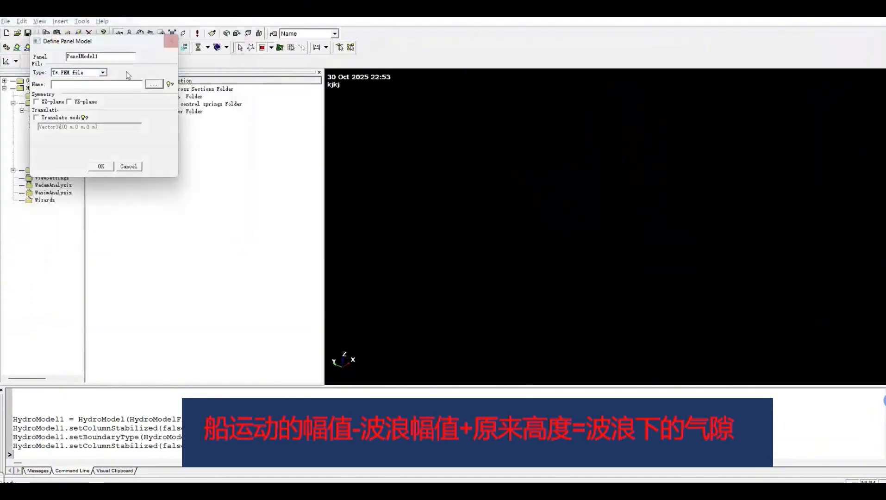
{"action": "left_click", "coordinate": [158, 84]}
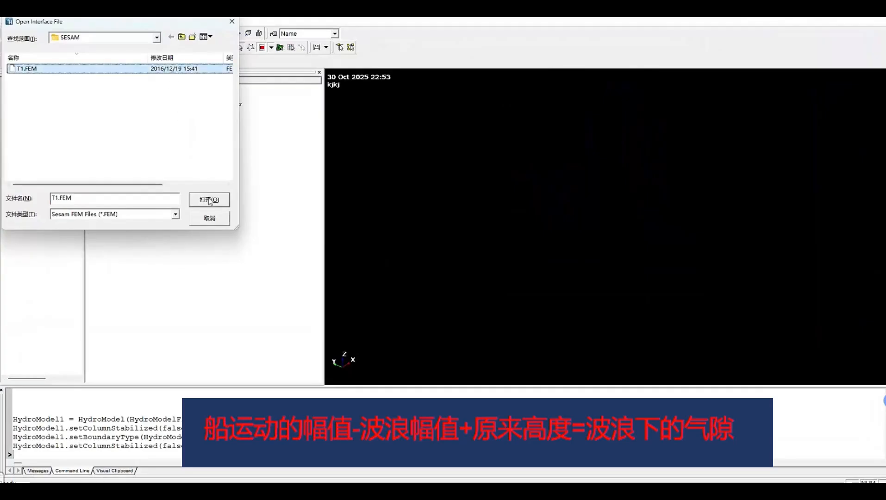
{"action": "left_click", "coordinate": [209, 199]}
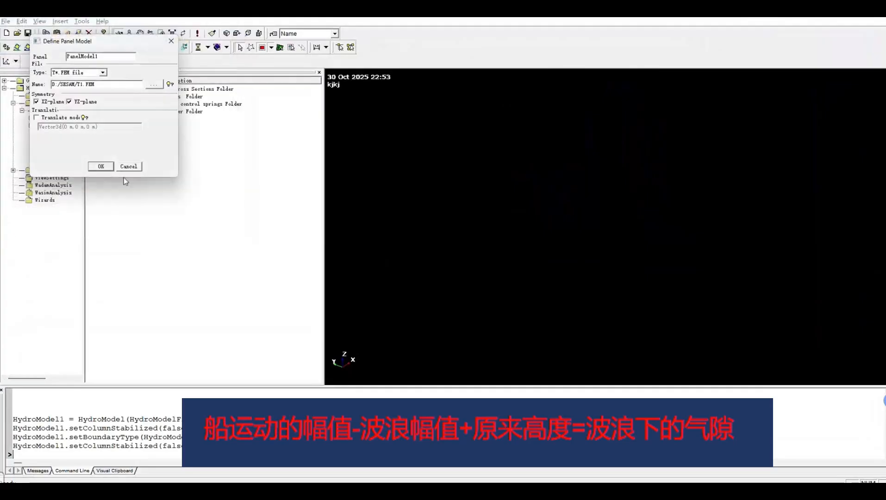
{"action": "left_click", "coordinate": [101, 167]}
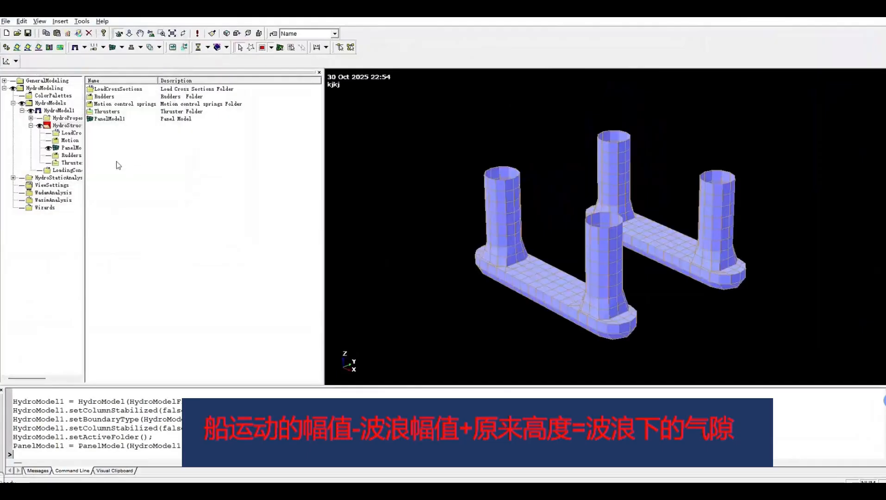
- Create a loading condition for the hydro model with a Z-waterline of 0 m and trim and heel of 0 deg
{"action": "middle_click_drag", "start_coordinate": [547, 237], "coordinate": [585, 212]}
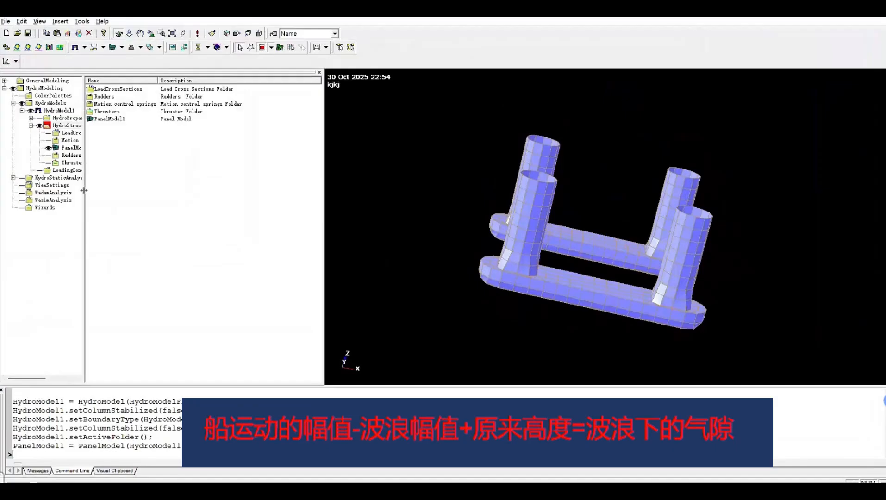
{"action": "left_click_drag", "start_coordinate": [84, 192], "coordinate": [176, 198]}
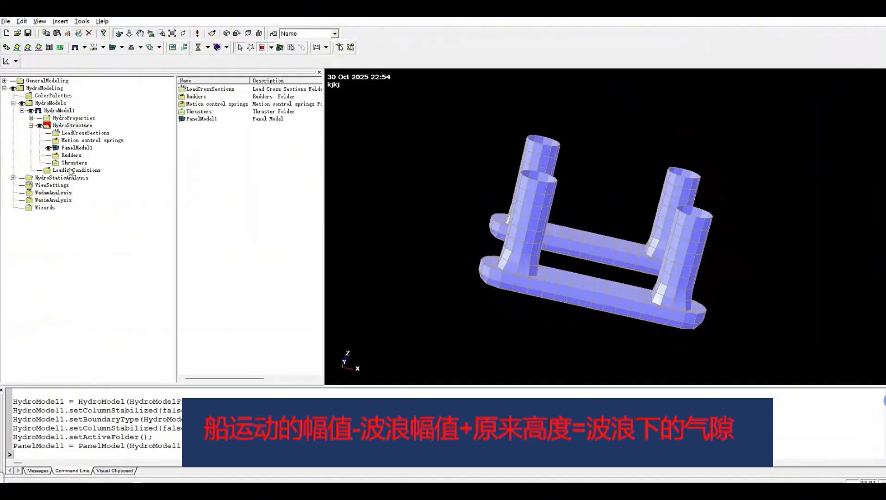
{"action": "right_click", "coordinate": [69, 170]}
{"action": "left_click", "coordinate": [99, 174]}
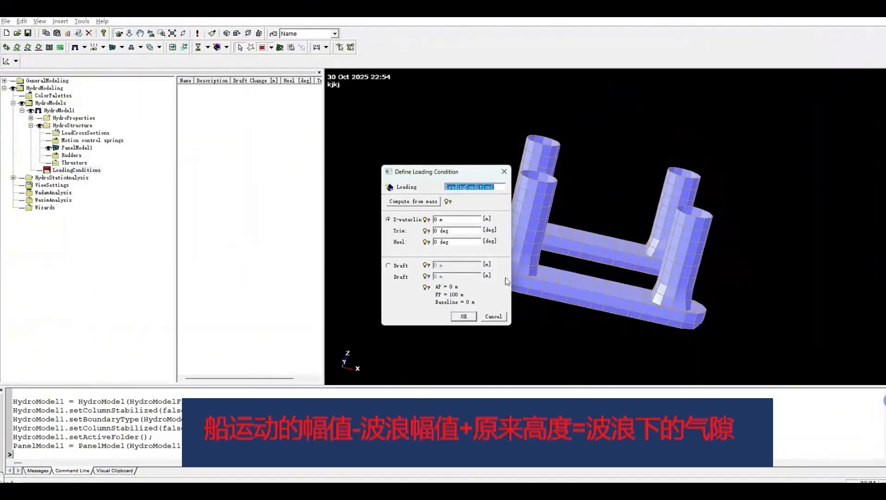
{"action": "left_click", "coordinate": [463, 317]}
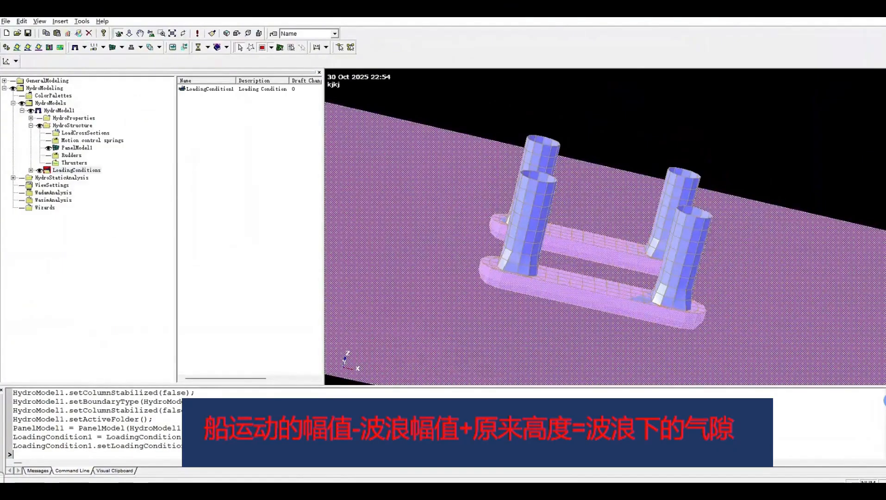
- Edit the loading condition to raise its Z-waterline so the columns are partly submerged
{"action": "left_click", "coordinate": [31, 170]}
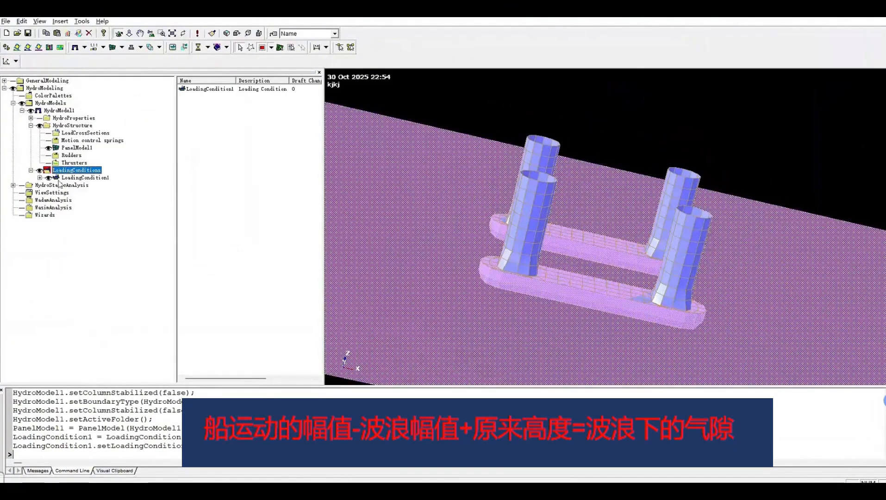
{"action": "left_click", "coordinate": [40, 177]}
{"action": "right_click", "coordinate": [86, 178]}
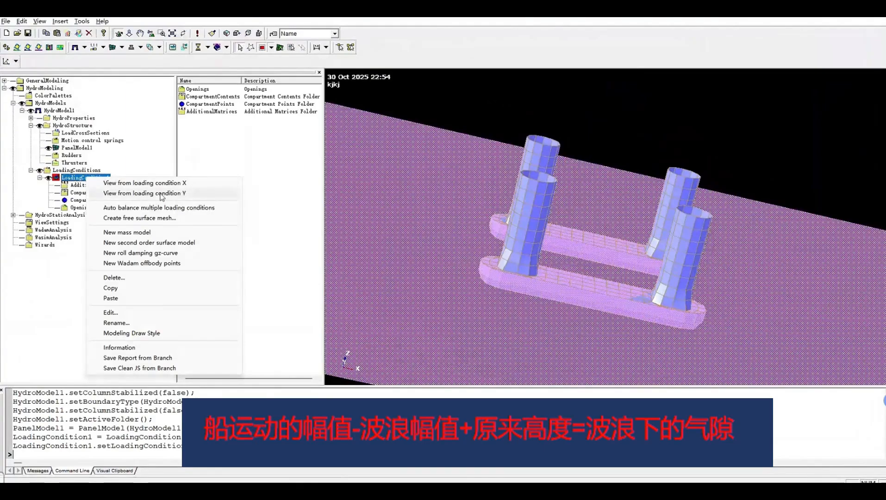
{"action": "left_click", "coordinate": [120, 311]}
{"action": "double_click", "coordinate": [435, 220]}
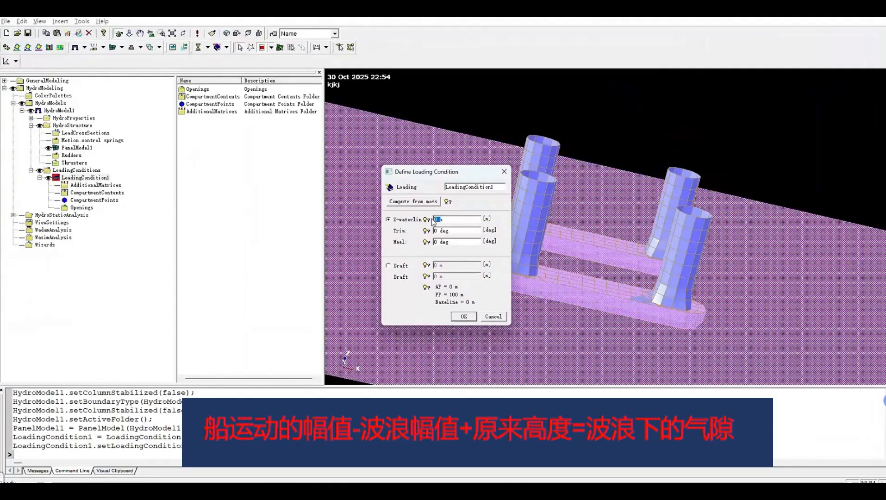
{"action": "left_click", "coordinate": [464, 316]}
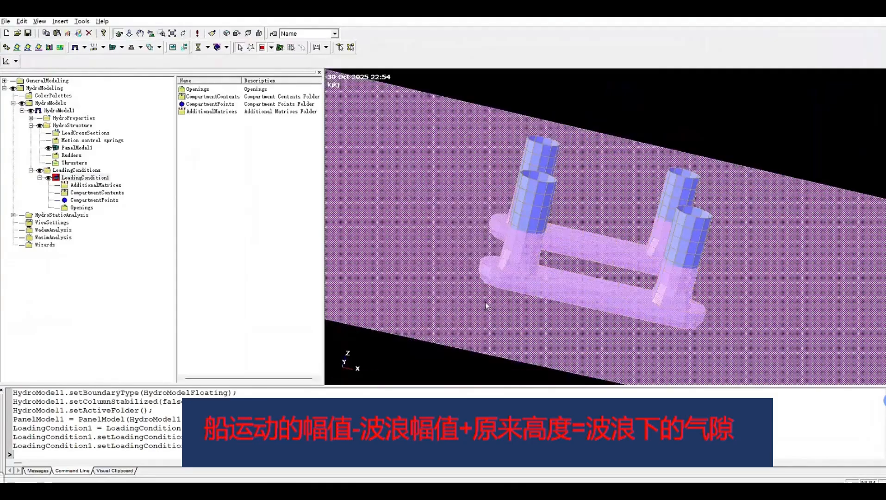
{"action": "middle_click_drag", "start_coordinate": [600, 229], "coordinate": [547, 247]}
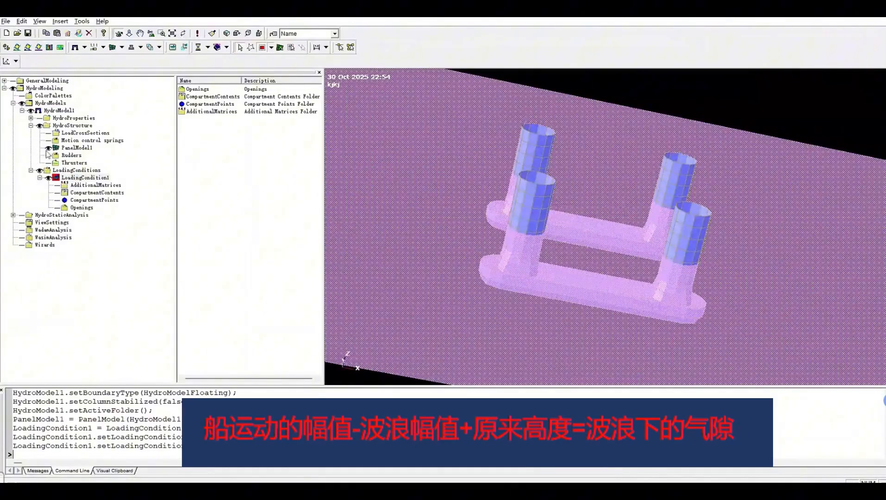
- Create a wave direction set in the environment containing the single direction 0 deg
{"action": "left_click", "coordinate": [4, 80]}
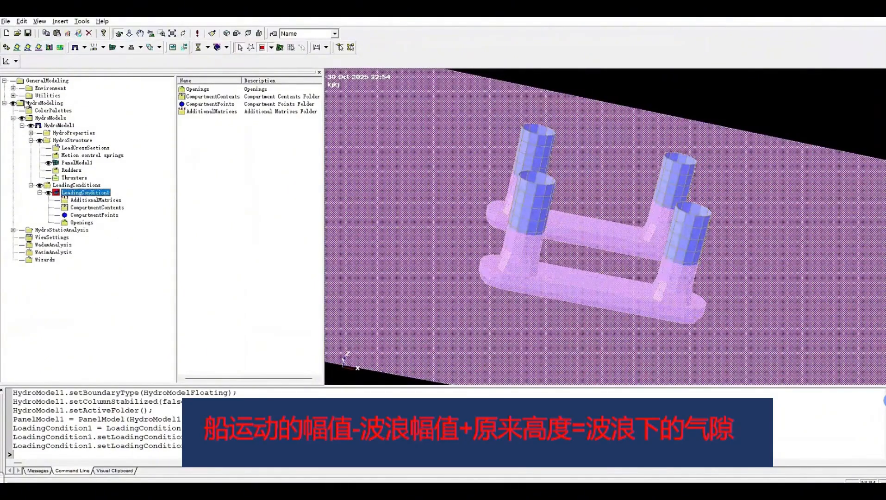
{"action": "left_click", "coordinate": [13, 88]}
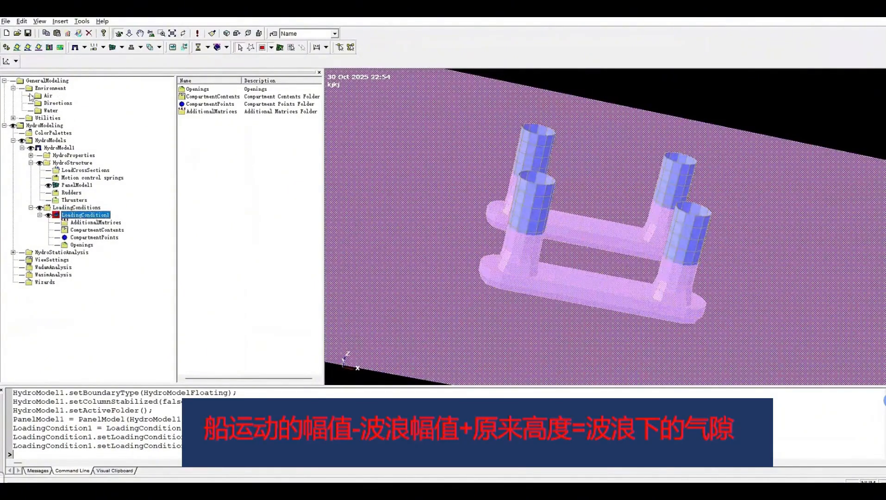
{"action": "right_click", "coordinate": [52, 103]}
{"action": "left_click", "coordinate": [92, 130]}
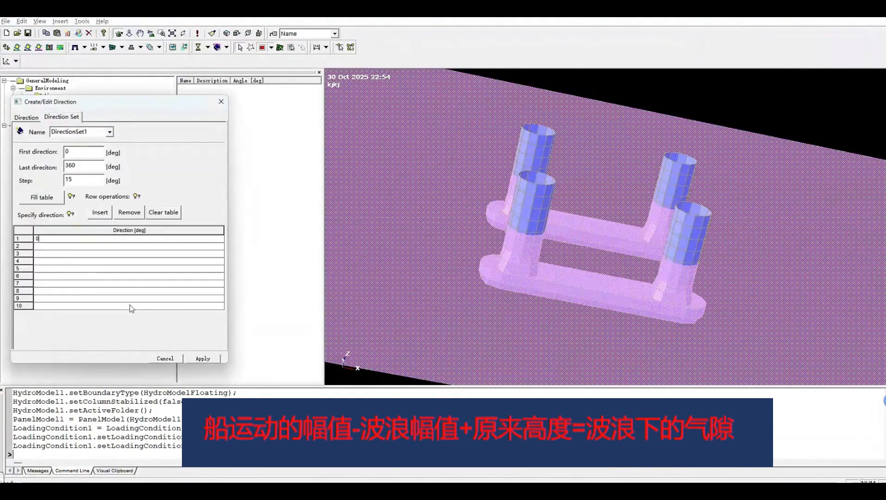
{"action": "left_click", "coordinate": [204, 359]}
{"action": "left_click", "coordinate": [165, 359]}
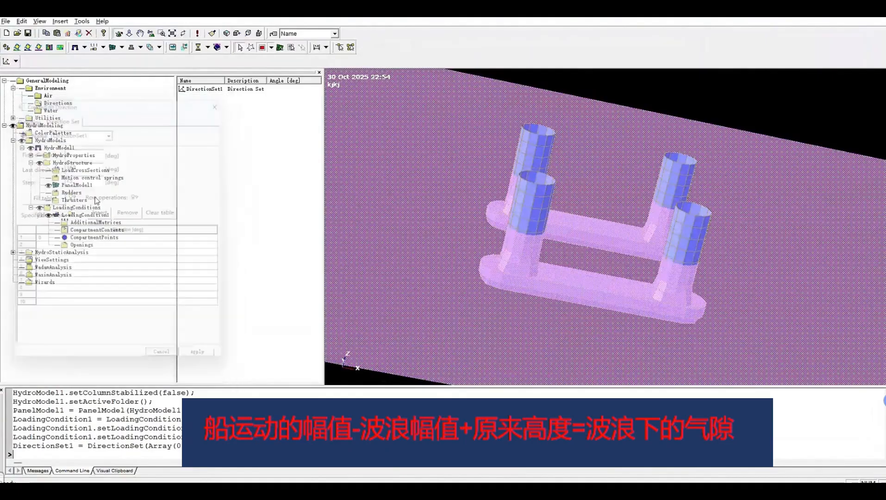
- Create a frequency set defined by wave period, from 2 s to 10 s in steps of 2 s
{"action": "left_click", "coordinate": [51, 111]}
{"action": "right_click", "coordinate": [52, 116]}
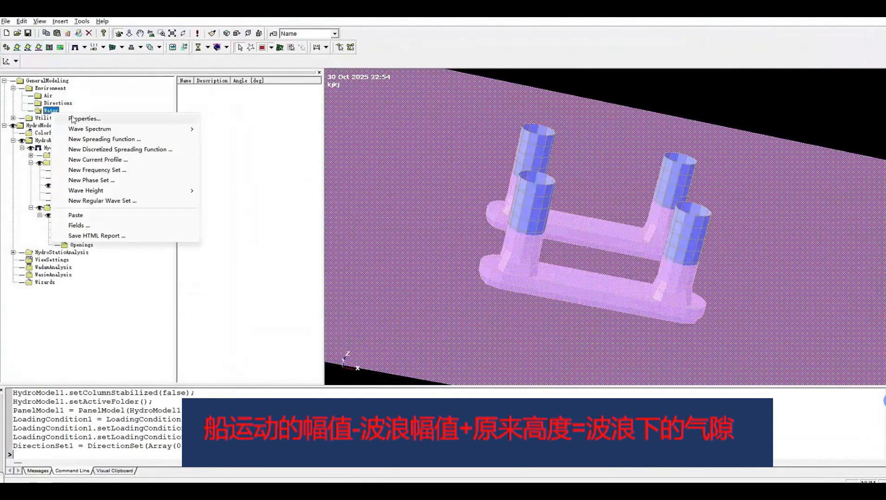
{"action": "left_click", "coordinate": [119, 177]}
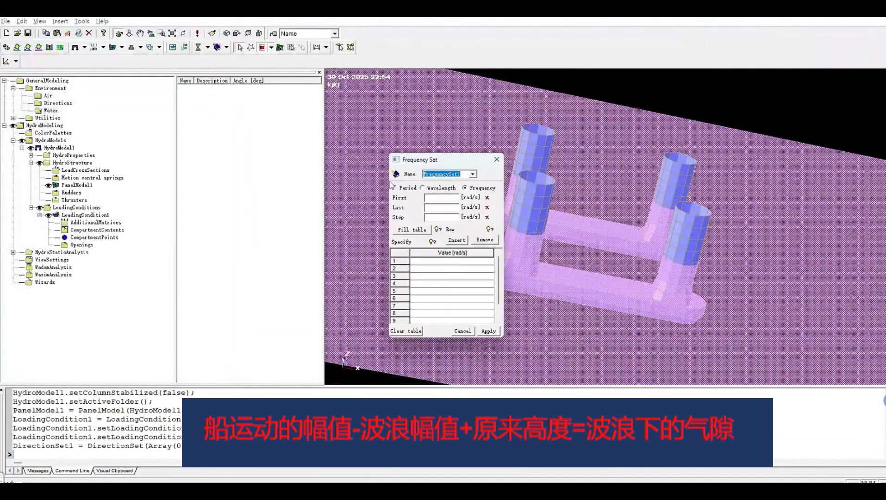
{"action": "left_click", "coordinate": [438, 200]}
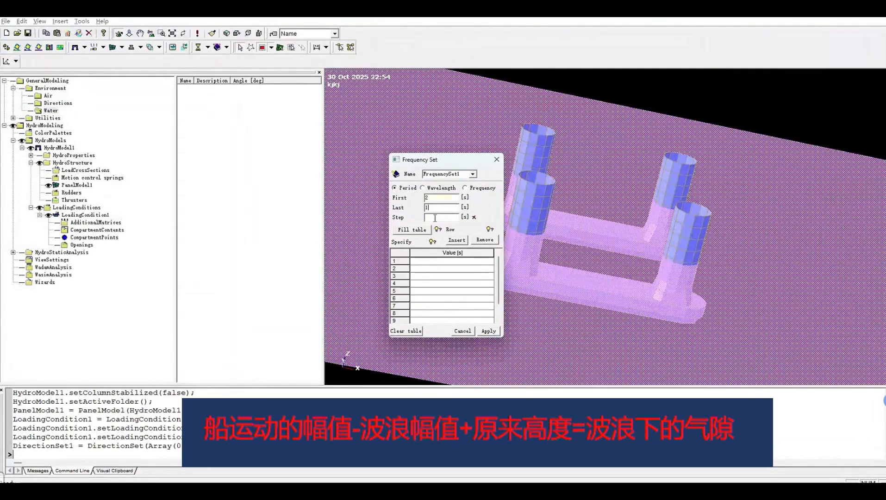
{"action": "type", "text": "2"}
{"action": "left_click", "coordinate": [427, 230]}
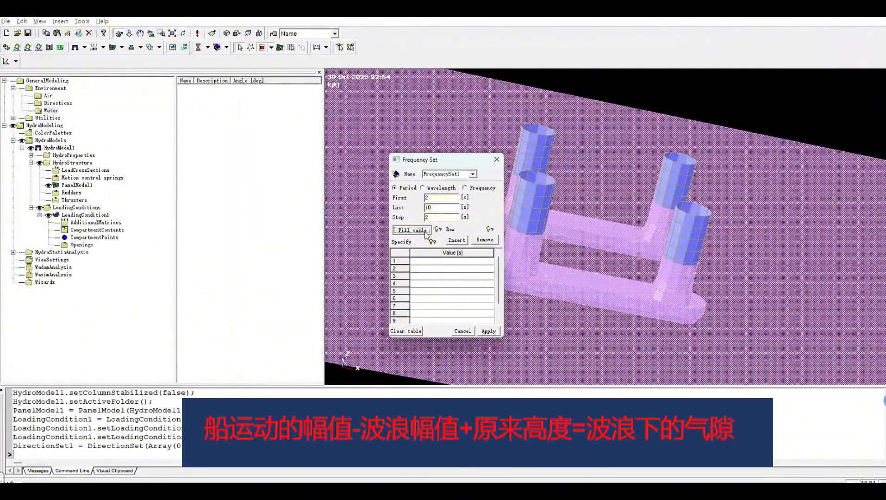
{"action": "left_click", "coordinate": [489, 332]}
{"action": "left_click", "coordinate": [461, 331]}
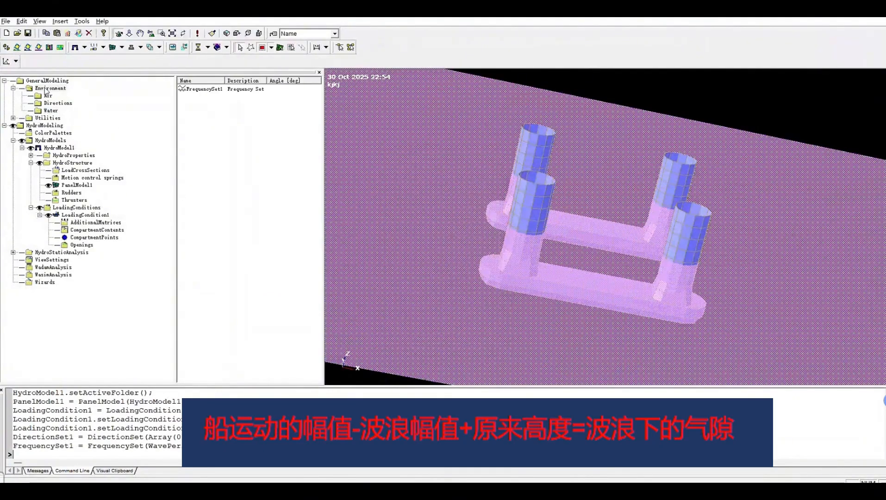
- Create an environment location using the default gravity, air and water properties
{"action": "right_click", "coordinate": [46, 88]}
{"action": "left_click", "coordinate": [84, 96]}
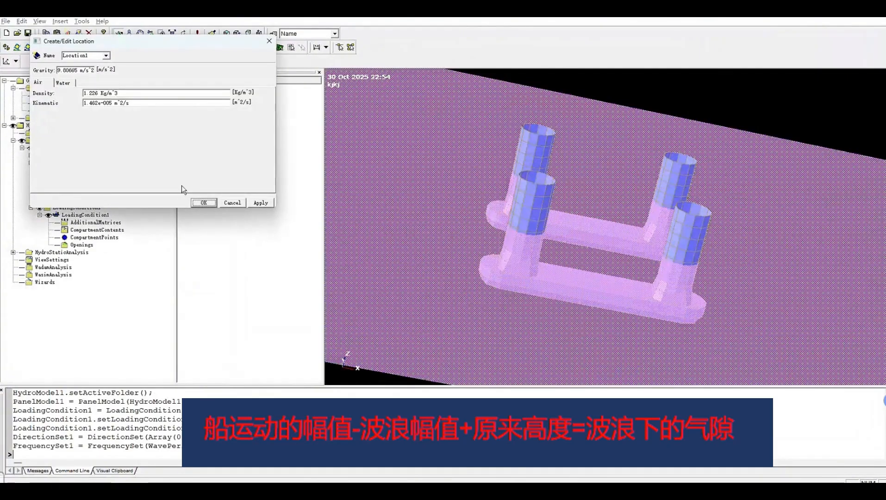
{"action": "left_click", "coordinate": [204, 203]}
- Add a frequency domain condition to Location1 using DirectionSet1 and FrequencySet1
{"action": "right_click", "coordinate": [51, 111]}
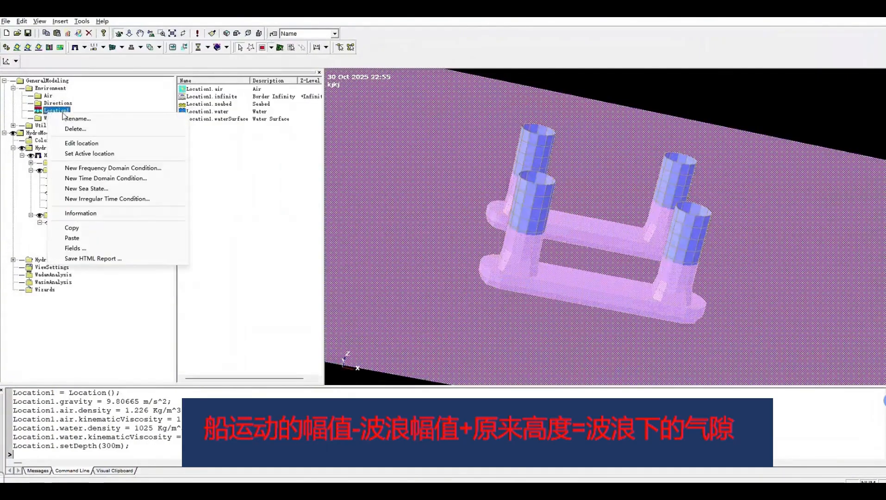
{"action": "right_click", "coordinate": [224, 147]}
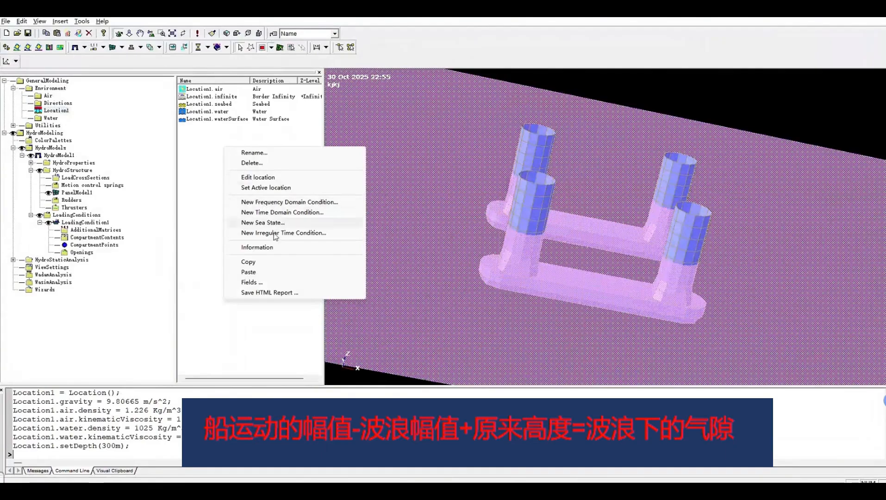
{"action": "left_click", "coordinate": [269, 202]}
{"action": "left_click", "coordinate": [131, 71]}
{"action": "left_click", "coordinate": [106, 77]}
{"action": "left_click", "coordinate": [131, 81]}
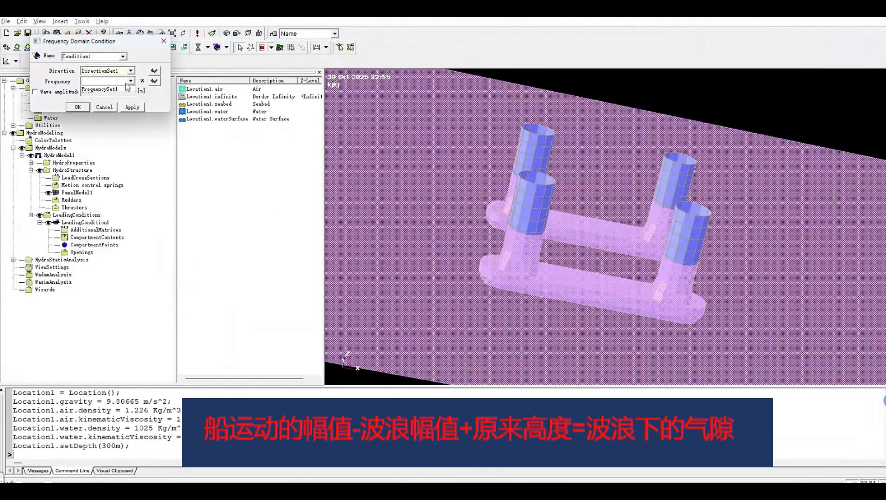
{"action": "left_click", "coordinate": [116, 91]}
{"action": "left_click", "coordinate": [78, 107]}
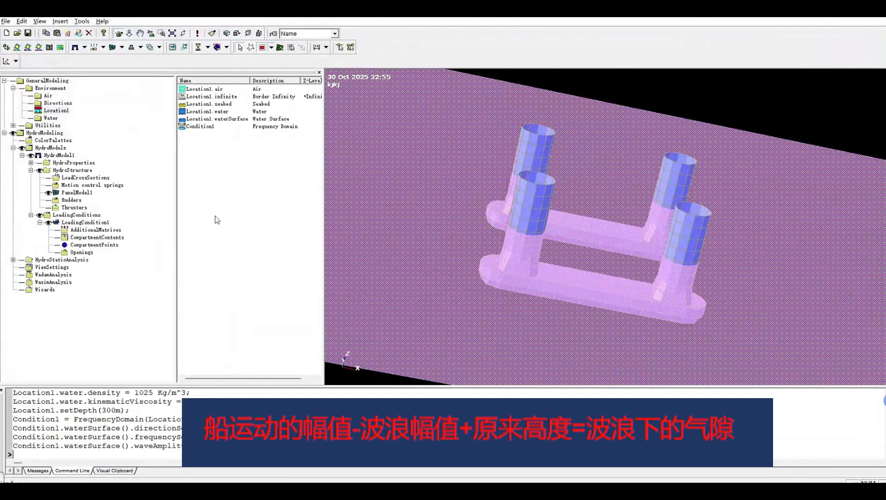
- Create a user-specified mass model for LoadingCondition1, filling total mass and centre of gravity from buoyancy at Location1
{"action": "right_click", "coordinate": [73, 222]}
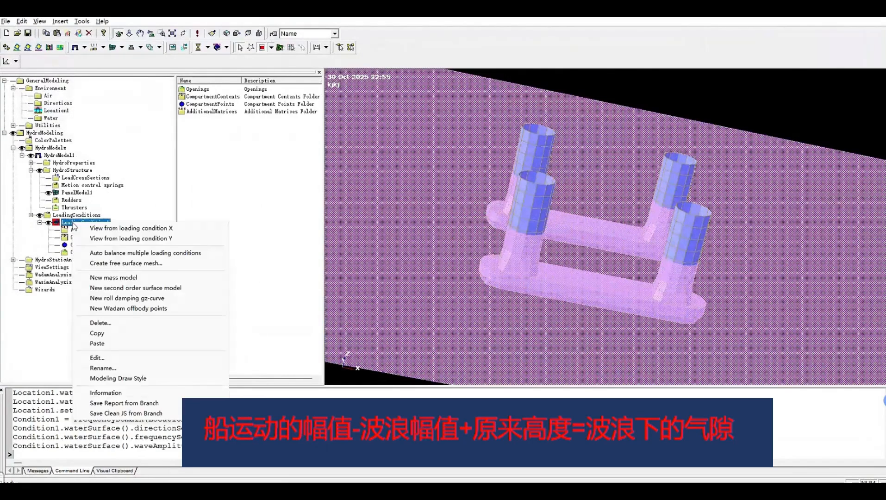
{"action": "left_click", "coordinate": [113, 277]}
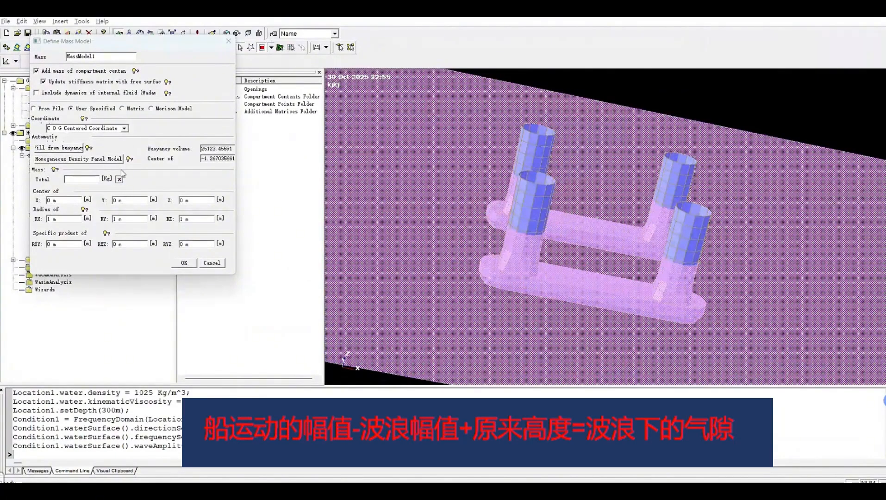
{"action": "left_click", "coordinate": [69, 148]}
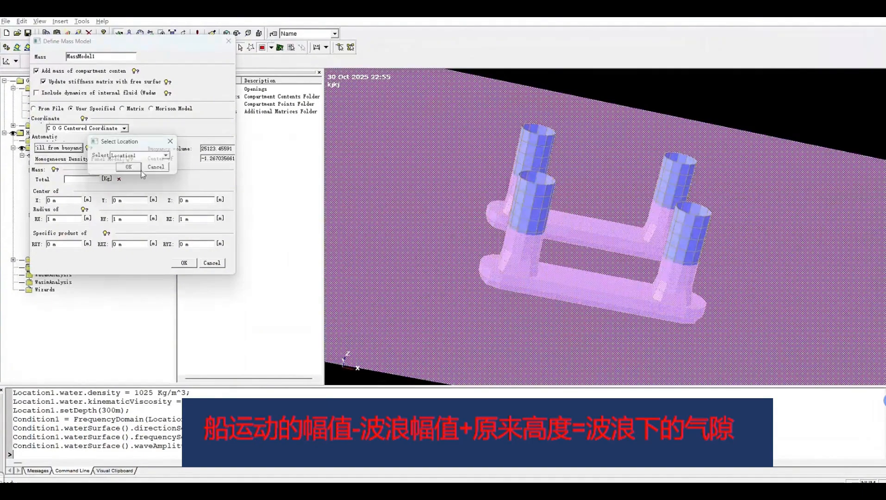
{"action": "left_click", "coordinate": [129, 166]}
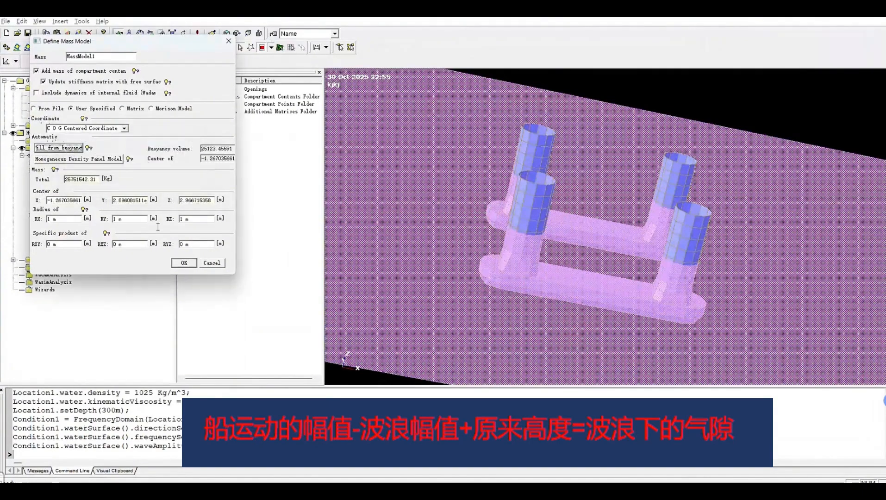
{"action": "left_click", "coordinate": [185, 263]}
- Accept the mass model definition for LoadingCondition1 and widen the model browser pane
{"action": "left_click_drag", "start_coordinate": [176, 216], "coordinate": [187, 216]}
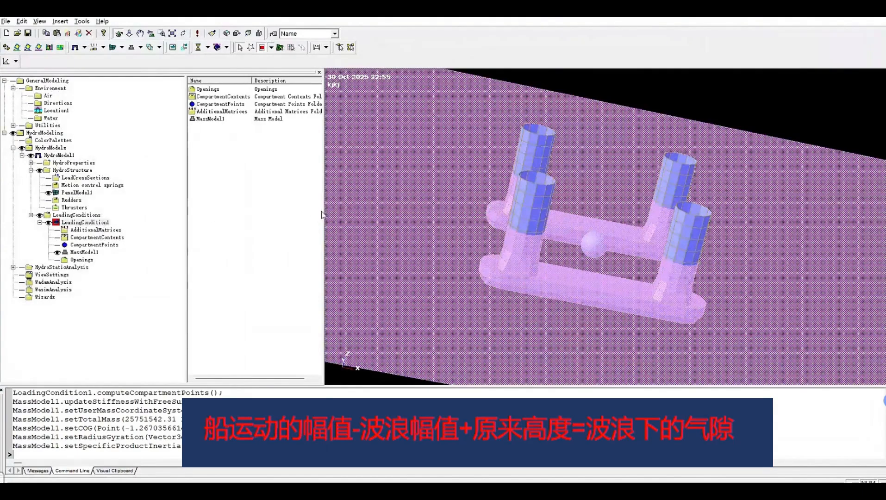
{"action": "left_click_drag", "start_coordinate": [323, 215], "coordinate": [368, 217]}
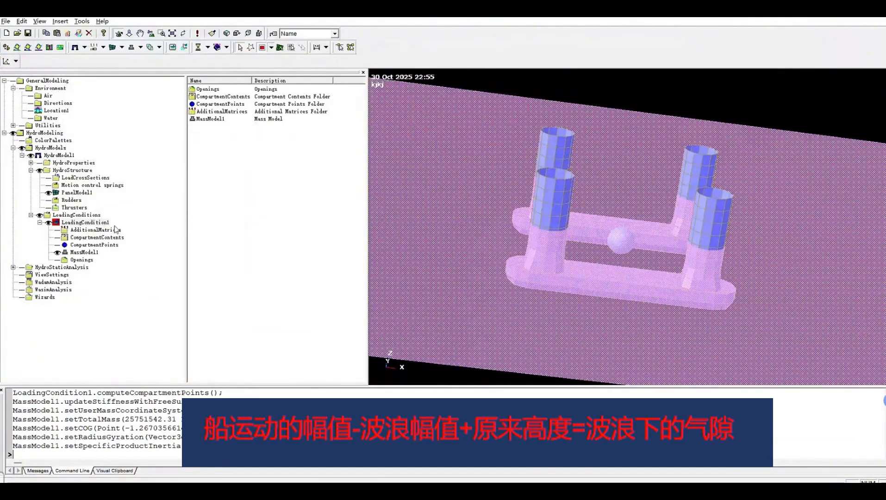
{"action": "right_click", "coordinate": [86, 224]}
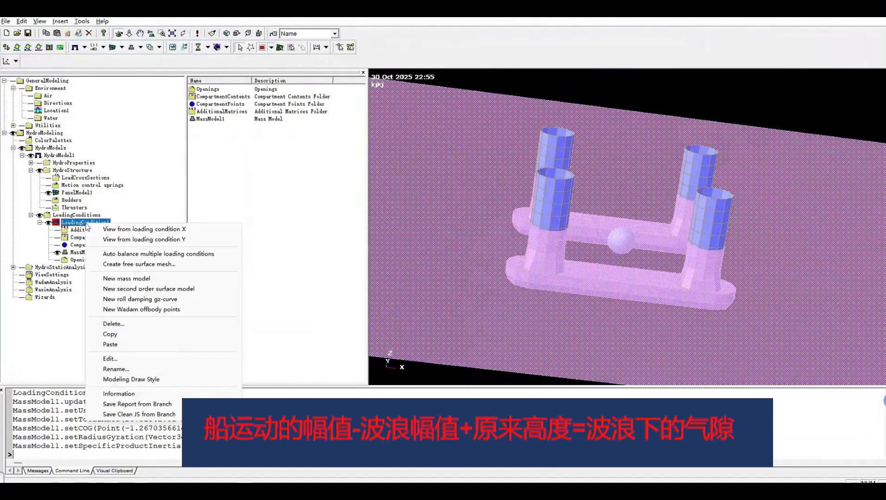
{"action": "left_click", "coordinate": [157, 312]}
{"action": "left_click_drag", "start_coordinate": [117, 38], "coordinate": [240, 126]}
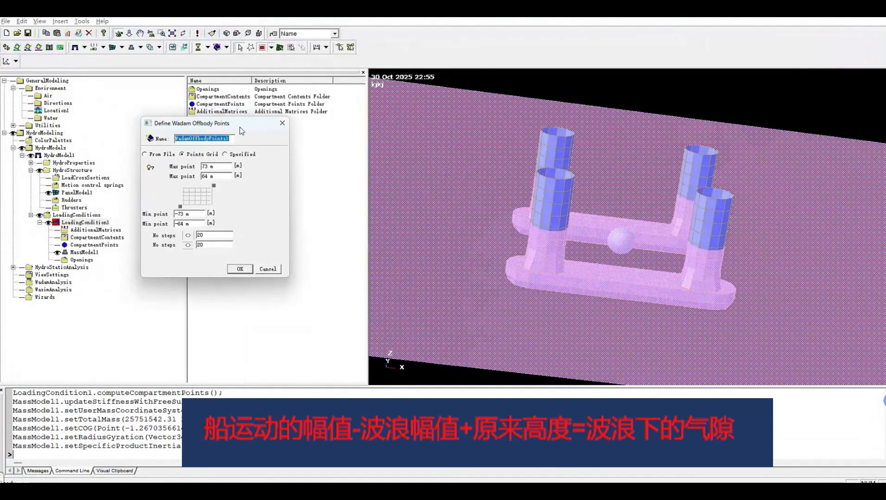
{"action": "left_click", "coordinate": [227, 155]}
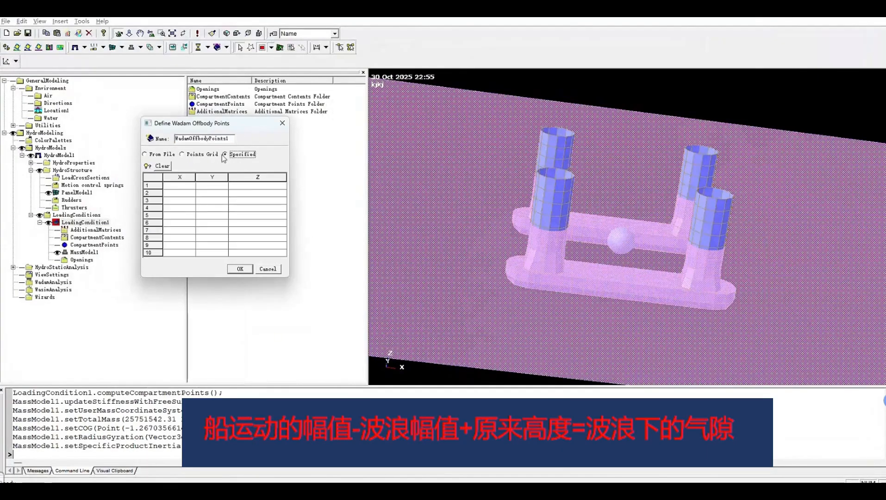
{"action": "left_click", "coordinate": [188, 156]}
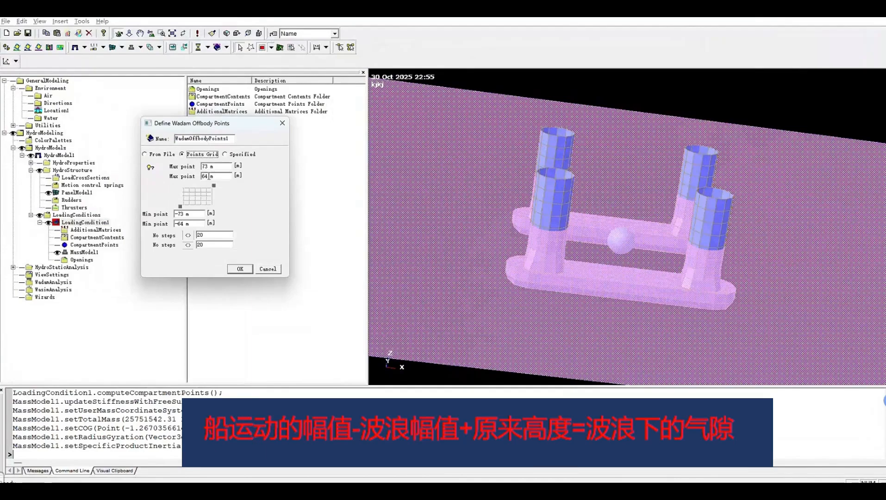
{"action": "left_click", "coordinate": [226, 154]}
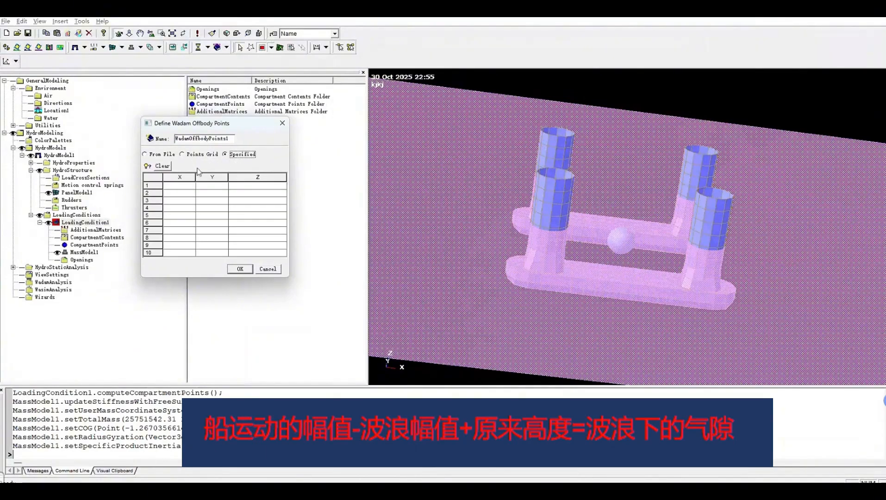
{"action": "left_click", "coordinate": [192, 186]}
{"action": "mouse_move", "coordinate": [629, 269]}
{"action": "middle_mouse_down"}
{"action": "mouse_move", "coordinate": [637, 285]}
{"action": "mouse_move", "coordinate": [628, 264]}
{"action": "middle_mouse_up"}
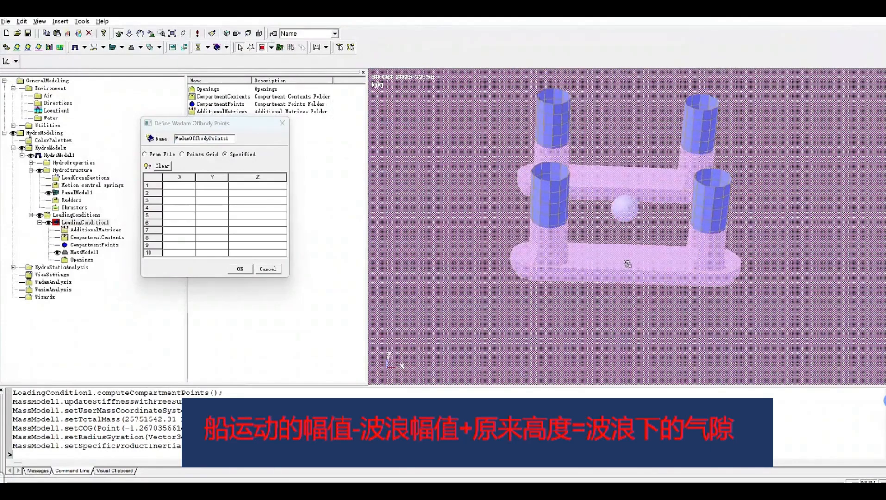
{"action": "left_click", "coordinate": [183, 187]}
{"action": "type", "text": "0"}
{"action": "left_click", "coordinate": [214, 188]}
{"action": "type", "text": "0"}
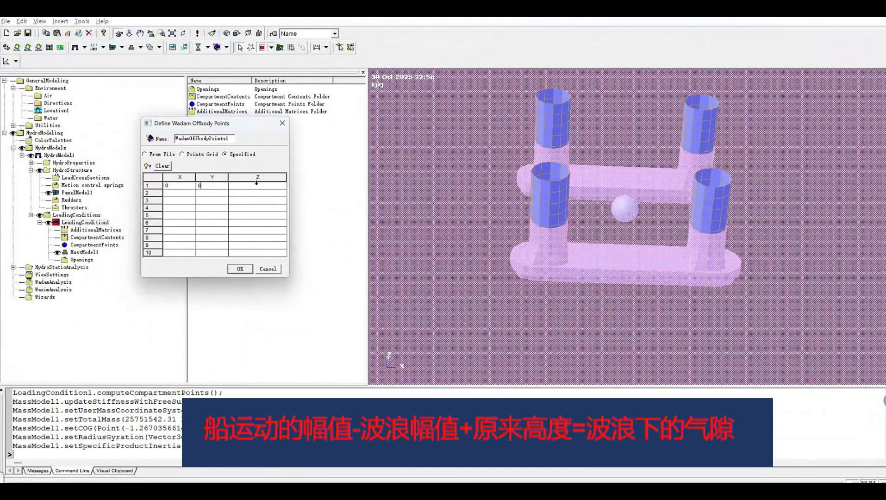
{"action": "left_click", "coordinate": [256, 185]}
{"action": "type", "text": "0"}
{"action": "left_click", "coordinate": [151, 136]}
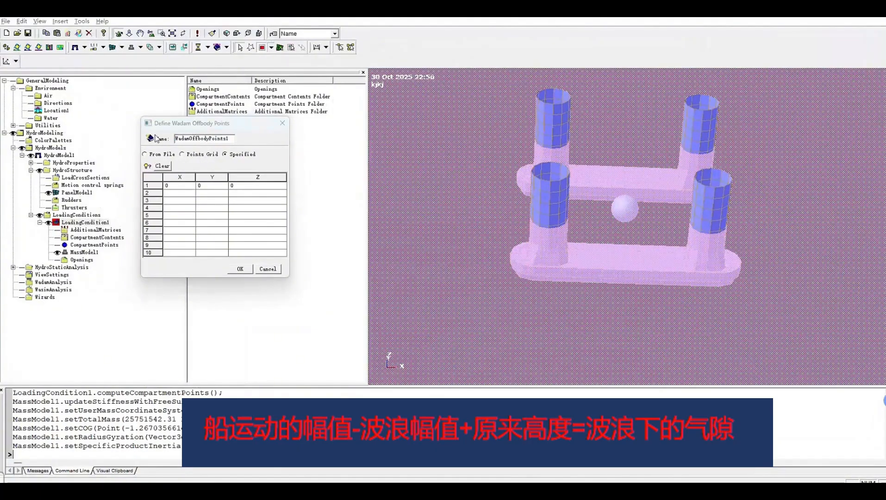
{"action": "mouse_move", "coordinate": [152, 139]}
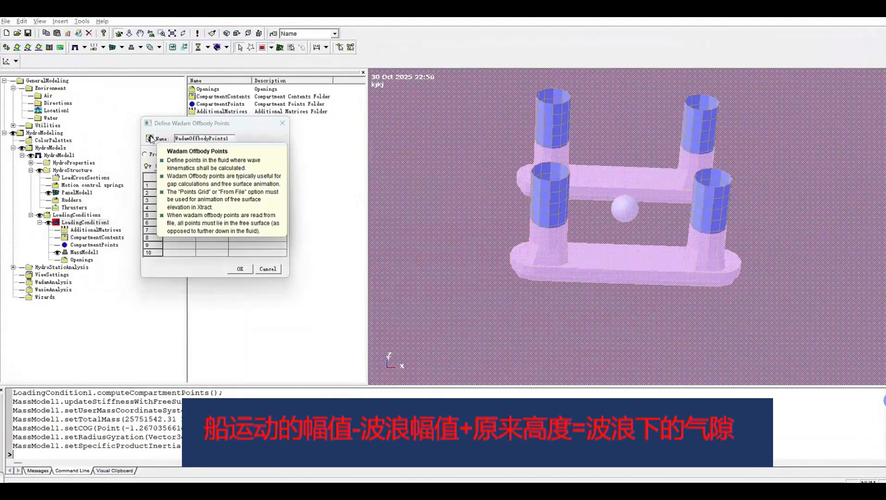
{"action": "left_click", "coordinate": [176, 238]}
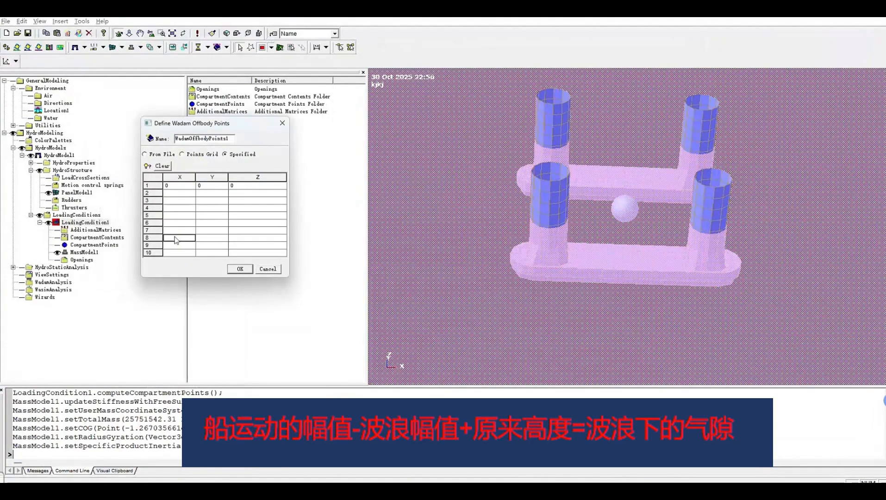
{"action": "left_click", "coordinate": [179, 187]}
{"action": "left_click", "coordinate": [224, 188]}
{"action": "left_click", "coordinate": [237, 187]}
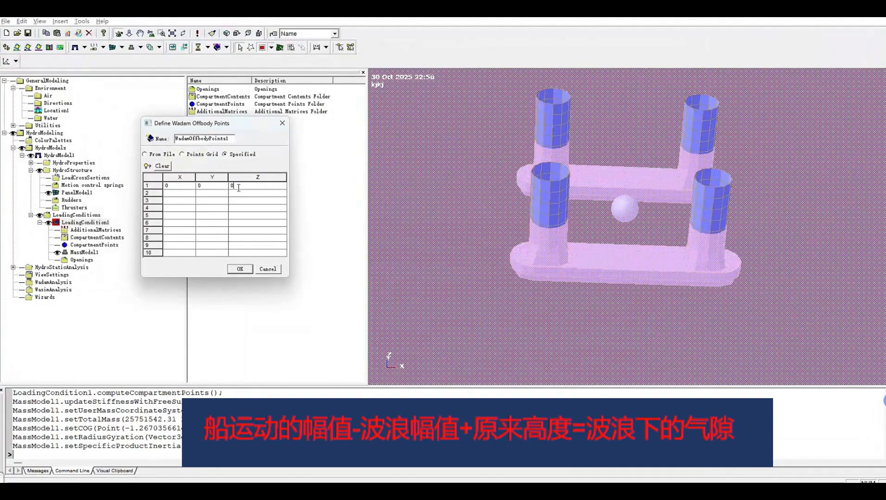
{"action": "left_click", "coordinate": [181, 187]}
{"action": "left_click", "coordinate": [251, 184]}
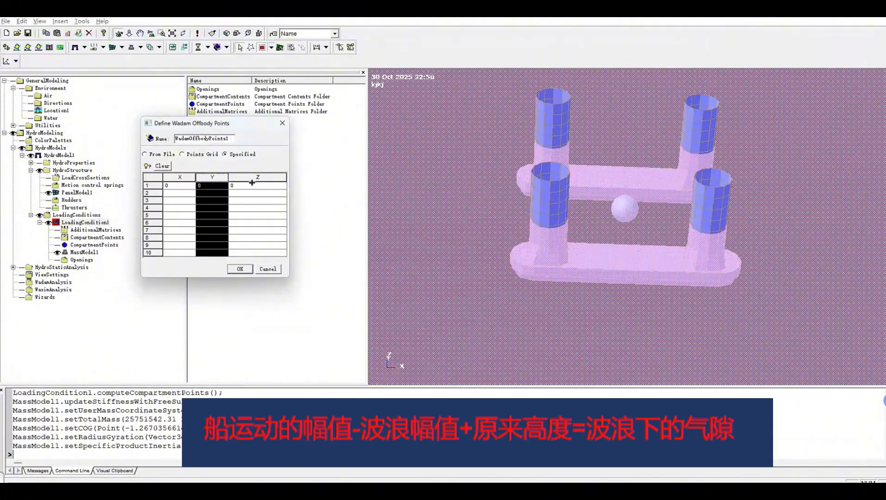
{"action": "left_click", "coordinate": [236, 186]}
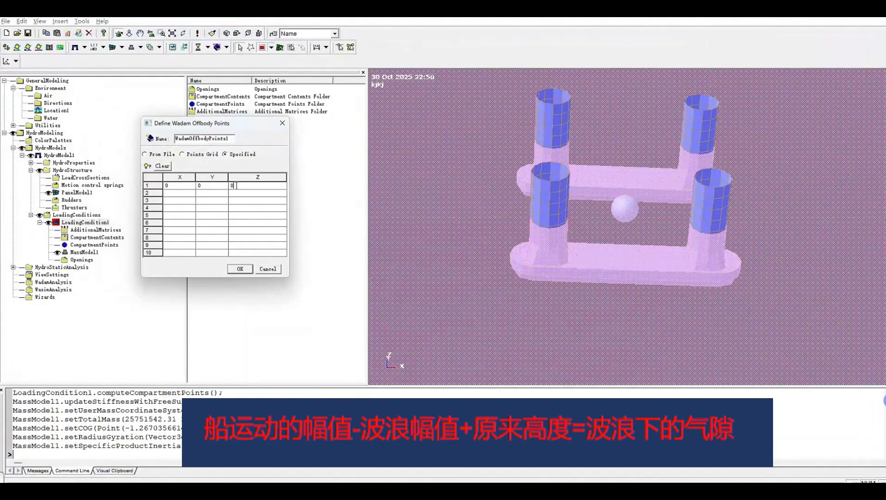
{"action": "type", "text": "1"}
{"action": "left_click", "coordinate": [283, 124]}
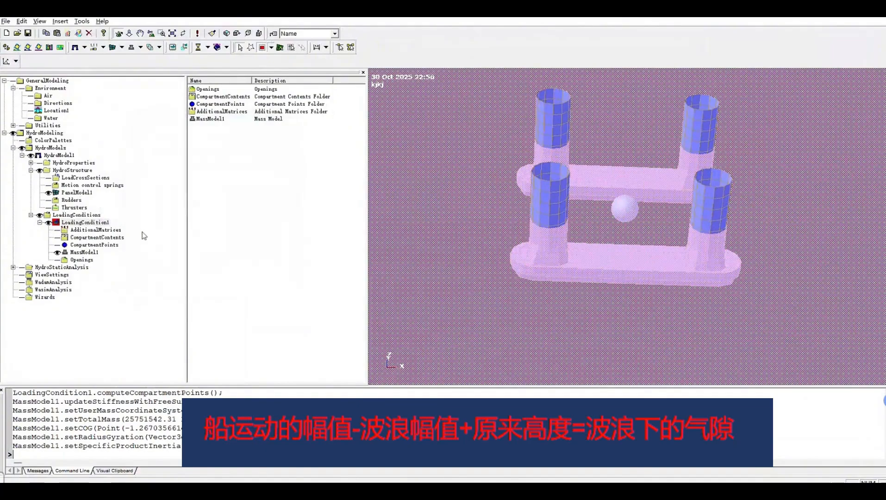
- Create a single-body Wadam run using HydroModel1, LoadingCondition1 and the environment Condition1
{"action": "left_click", "coordinate": [42, 283]}
{"action": "right_click", "coordinate": [41, 283]}
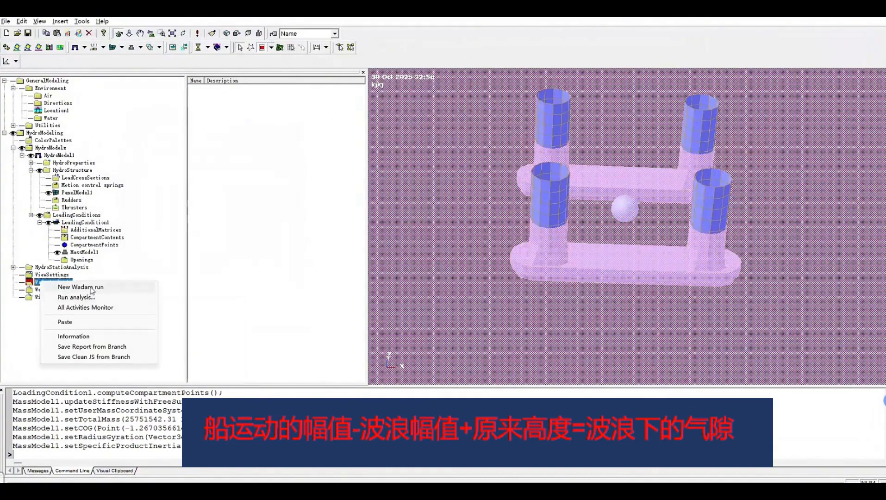
{"action": "left_click", "coordinate": [79, 287]}
{"action": "left_click", "coordinate": [192, 90]}
{"action": "left_click", "coordinate": [163, 99]}
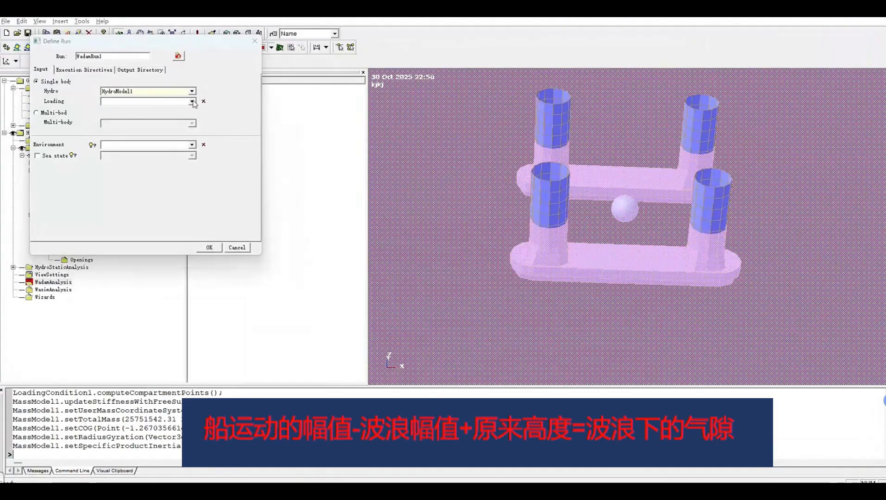
{"action": "left_click", "coordinate": [191, 101]}
{"action": "left_click", "coordinate": [163, 110]}
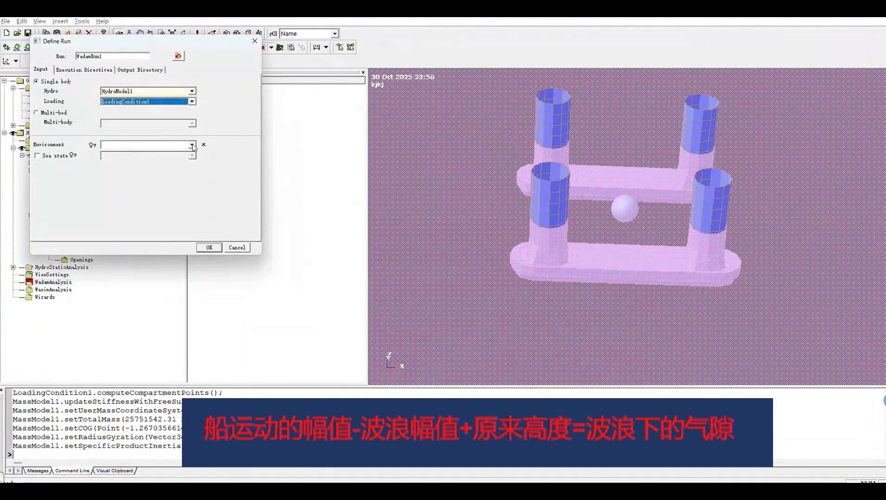
{"action": "left_click", "coordinate": [191, 145]}
{"action": "left_click", "coordinate": [174, 153]}
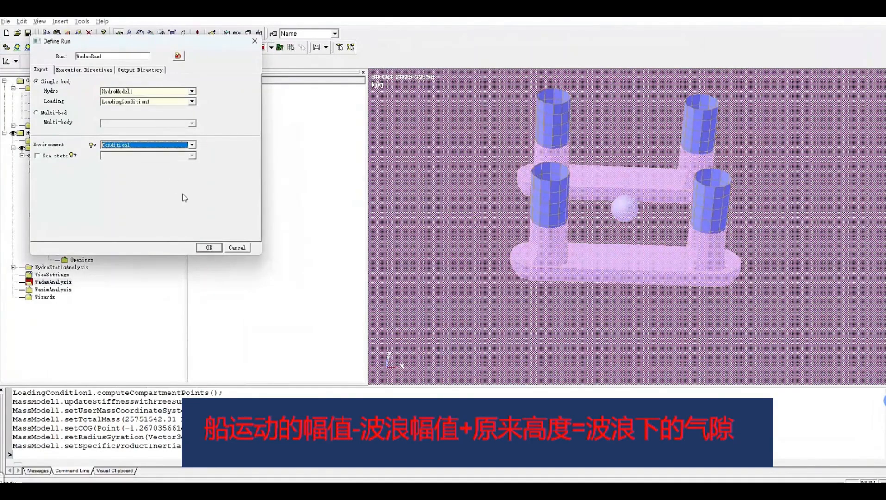
{"action": "left_click", "coordinate": [209, 248]}
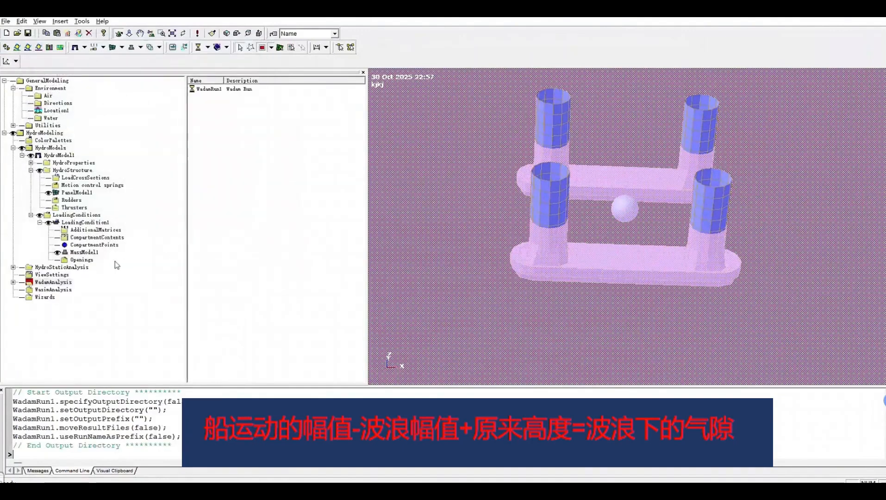
- Run the Wadam analysis for WadamRun1 and close the activity monitor once all activities finish
{"action": "left_click", "coordinate": [13, 282]}
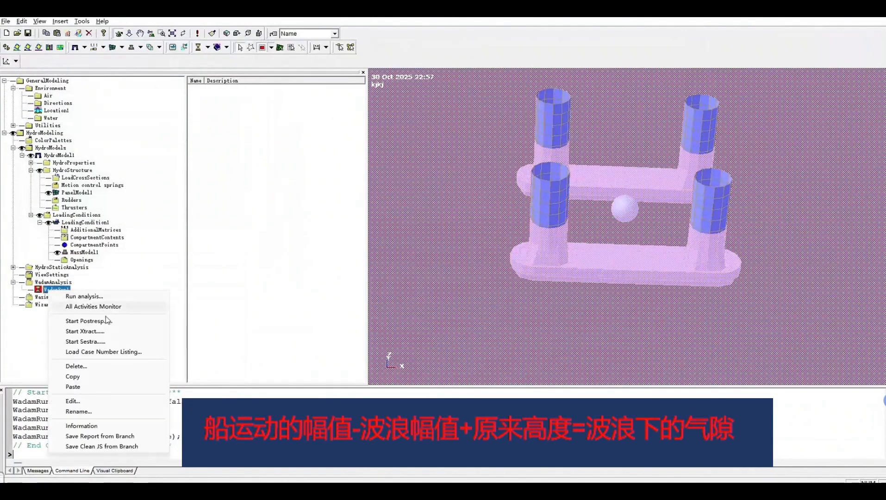
{"action": "left_click", "coordinate": [83, 296]}
{"action": "left_click", "coordinate": [327, 58]}
{"action": "left_click_drag", "start_coordinate": [302, 45], "coordinate": [358, 191]}
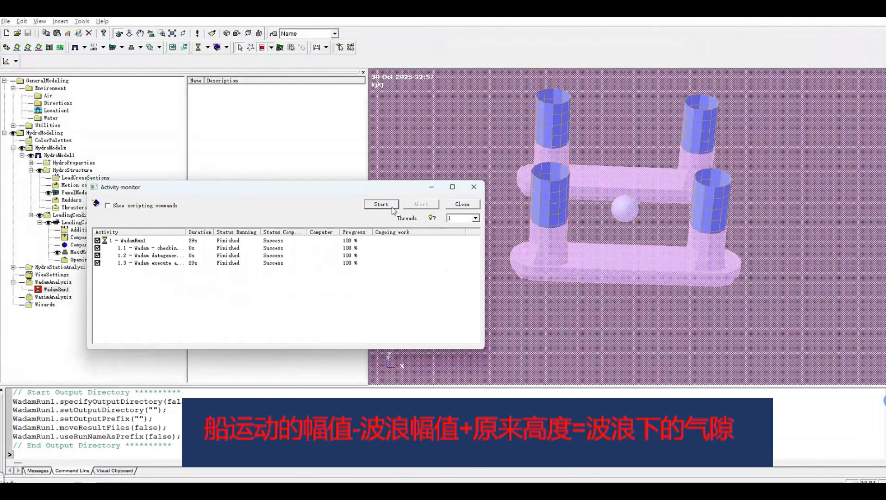
{"action": "left_click", "coordinate": [473, 187]}
- Start Postresp on the WadamRun1 results and print an overview of the response variables
{"action": "right_click", "coordinate": [55, 291]}
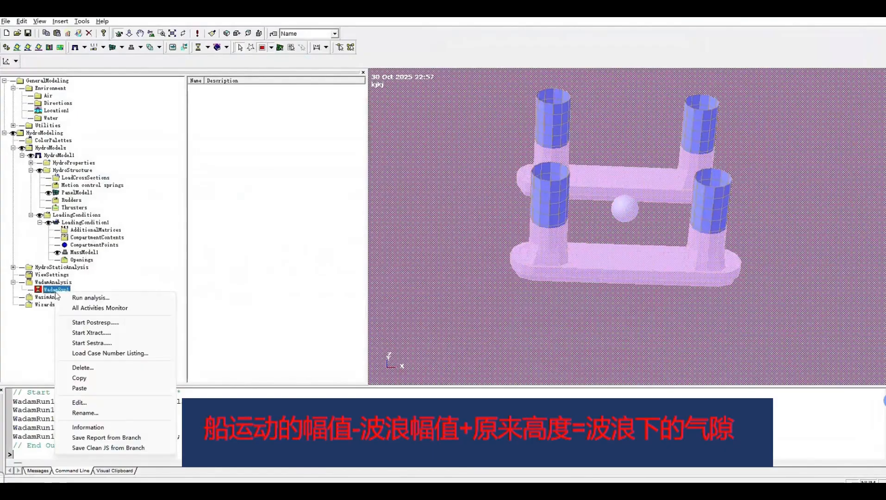
{"action": "left_click", "coordinate": [116, 322]}
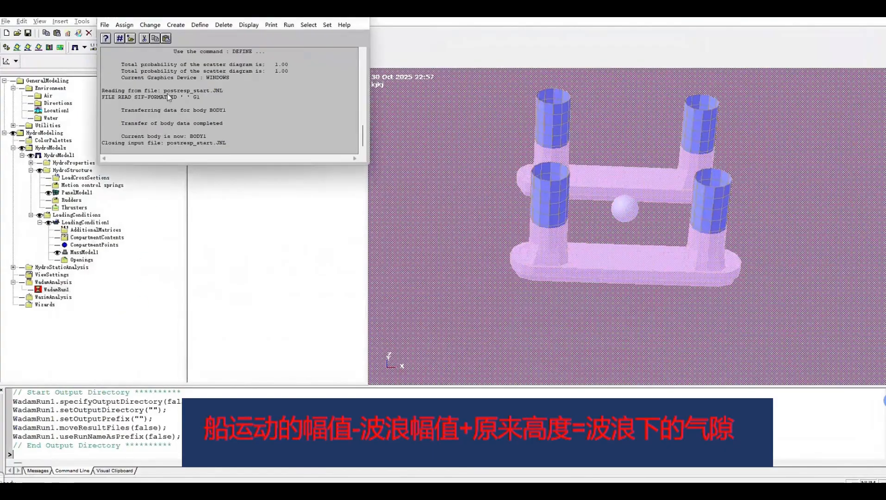
{"action": "left_click_drag", "start_coordinate": [186, 17], "coordinate": [200, 138]}
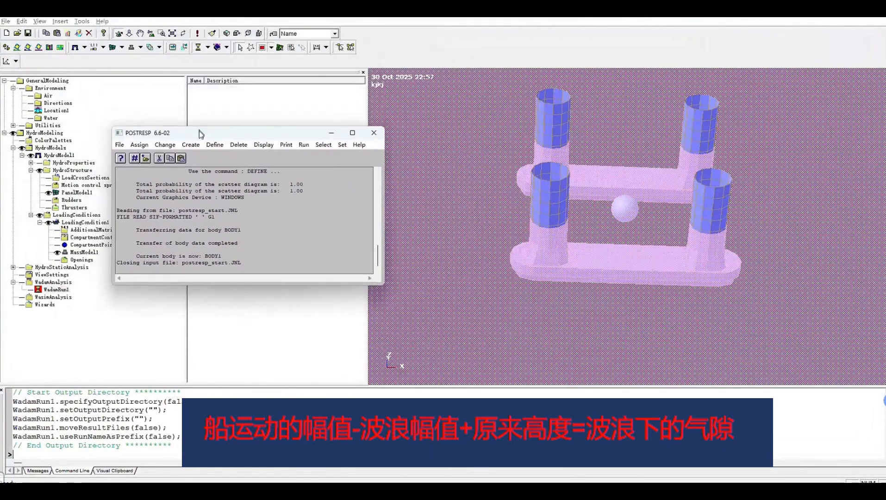
{"action": "left_click", "coordinate": [286, 147]}
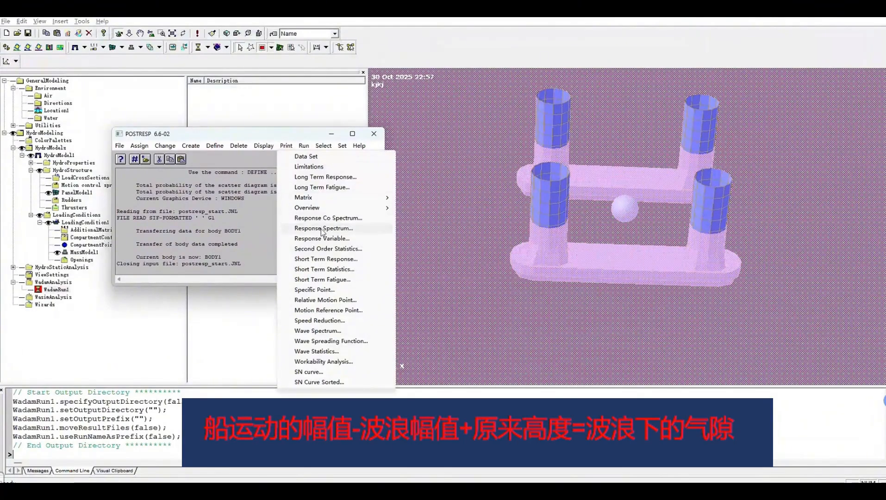
{"action": "mouse_move", "coordinate": [319, 209]}
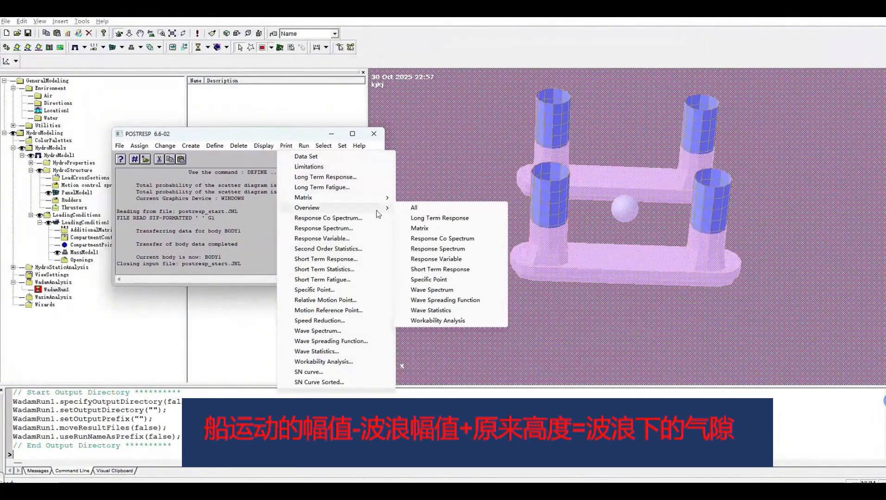
{"action": "left_click", "coordinate": [431, 260]}
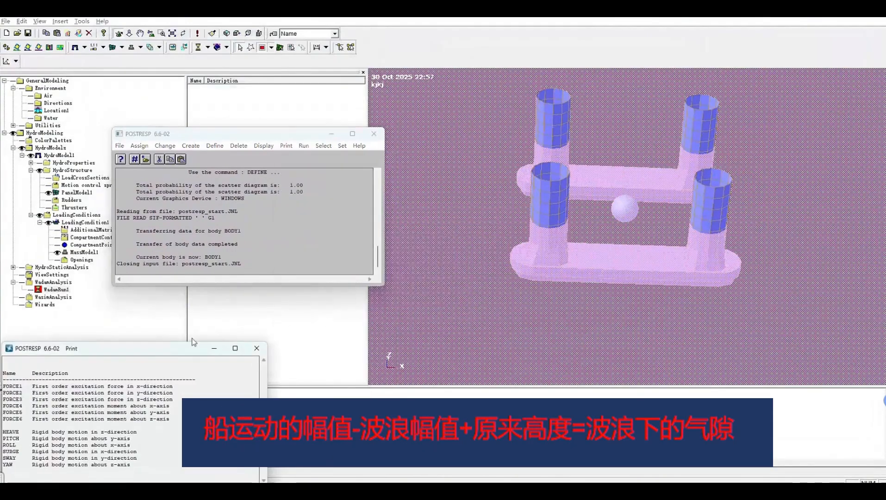
{"action": "left_click_drag", "start_coordinate": [172, 349], "coordinate": [374, 158]}
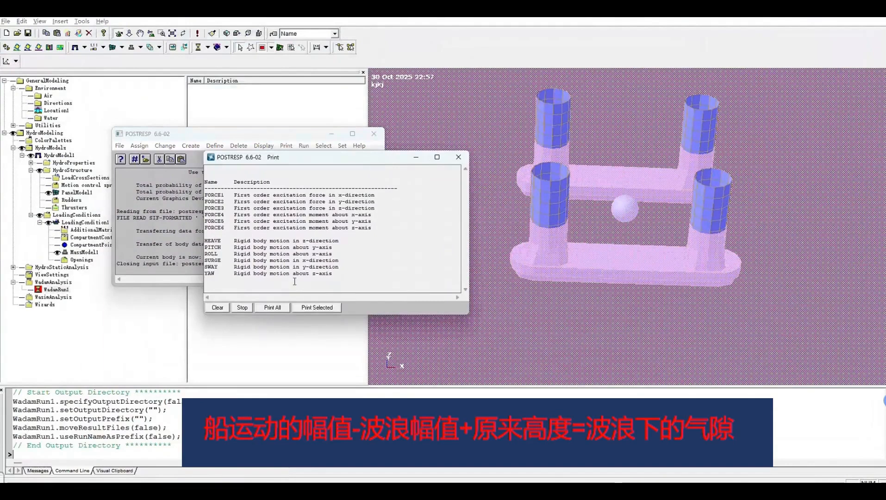
- Examine the excitation force and rigid body motion variables in the printed overview and close Postresp
{"action": "left_click_drag", "start_coordinate": [207, 195], "coordinate": [221, 234]}
{"action": "left_click", "coordinate": [227, 236]}
{"action": "left_click_drag", "start_coordinate": [214, 241], "coordinate": [218, 284]}
{"action": "left_click", "coordinate": [237, 283]}
{"action": "left_click_drag", "start_coordinate": [224, 203], "coordinate": [270, 274]}
{"action": "left_click", "coordinate": [271, 274]}
{"action": "left_click", "coordinate": [458, 157]}
{"action": "left_click", "coordinate": [374, 134]}
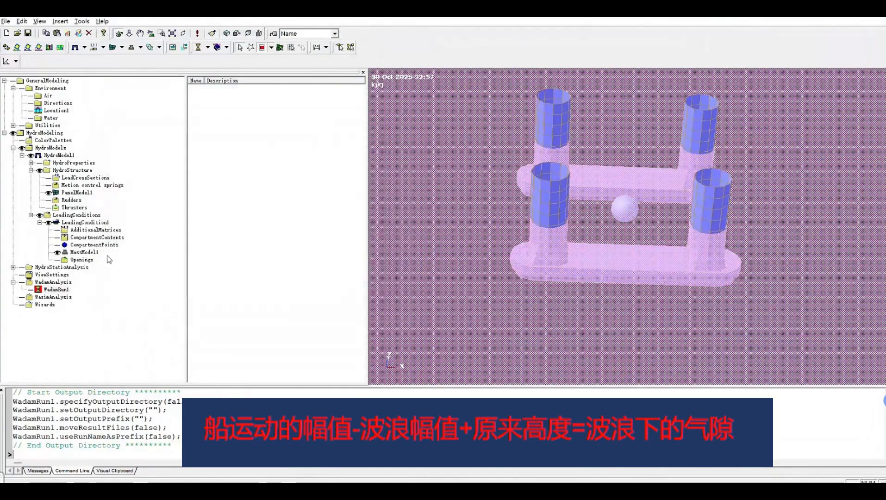
- Create Wadam offbody points for LoadingCondition1 as a specified point at X 0, Y 0, Z 0
{"action": "right_click", "coordinate": [96, 224]}
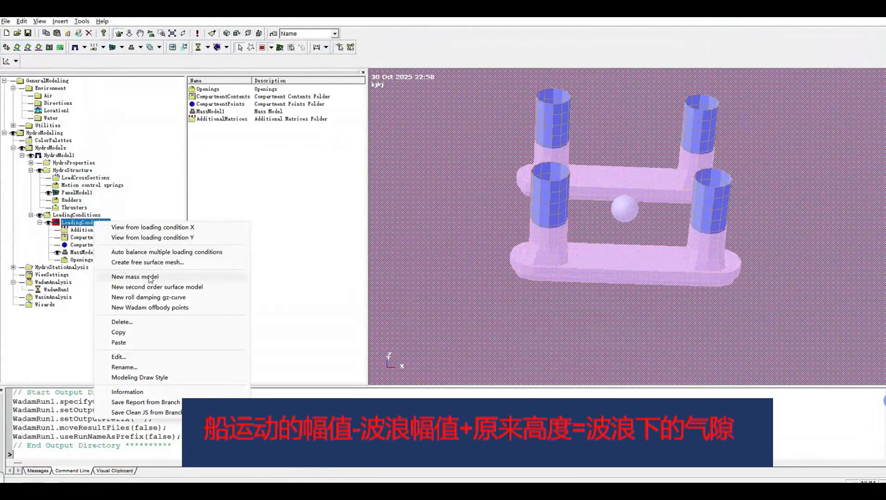
{"action": "left_click", "coordinate": [158, 308]}
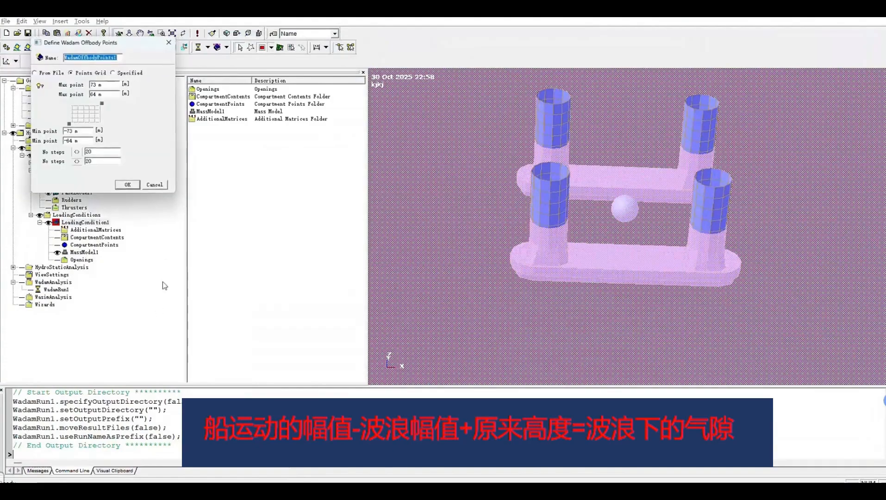
{"action": "left_click", "coordinate": [114, 72]}
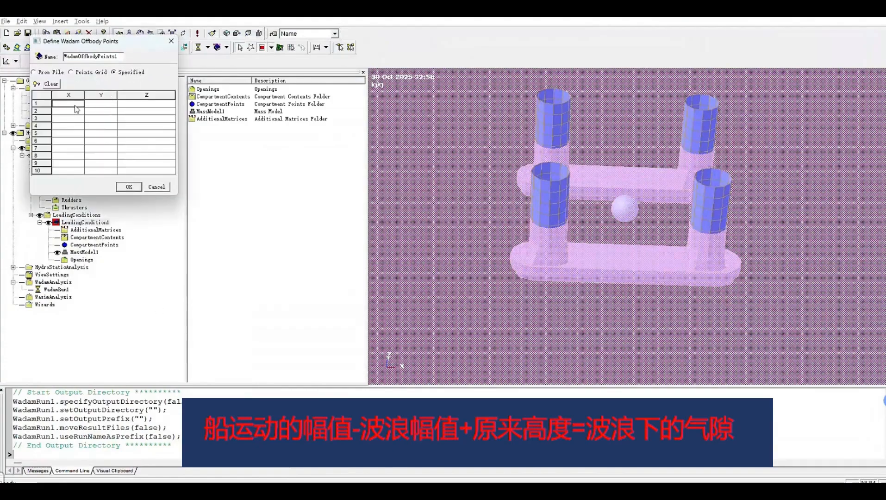
{"action": "type", "text": "0"}
{"action": "left_click", "coordinate": [99, 103]}
{"action": "type", "text": "0"}
{"action": "left_click", "coordinate": [141, 103]}
{"action": "type", "text": "0"}
{"action": "left_click", "coordinate": [129, 188]}
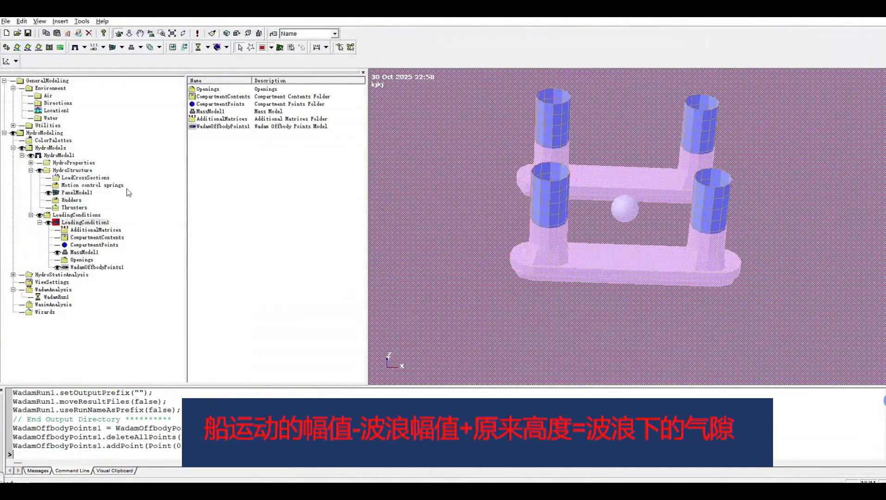
- Run the Wadam analysis for WadamRun1 again with the offbody point included and close the activity monitor once it finishes
{"action": "left_click", "coordinate": [50, 297]}
{"action": "right_click", "coordinate": [50, 297]}
{"action": "left_click", "coordinate": [89, 301]}
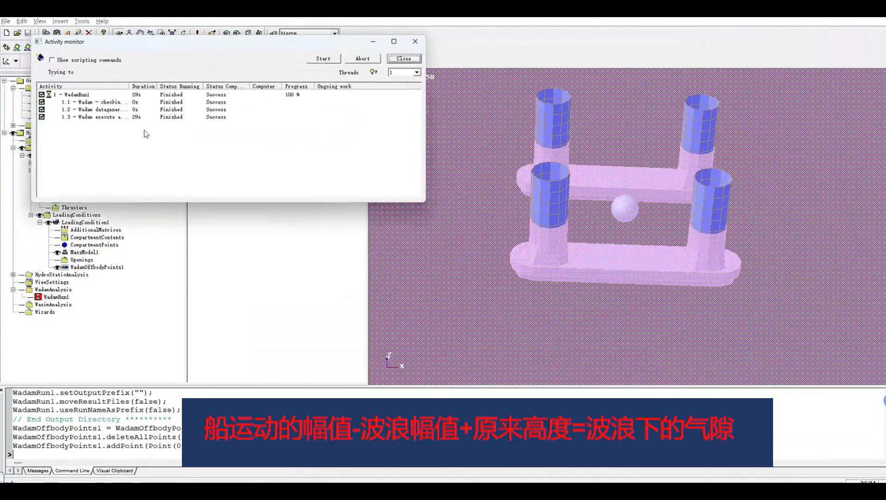
{"action": "left_click", "coordinate": [324, 58]}
{"action": "left_click_drag", "start_coordinate": [324, 45], "coordinate": [355, 181]}
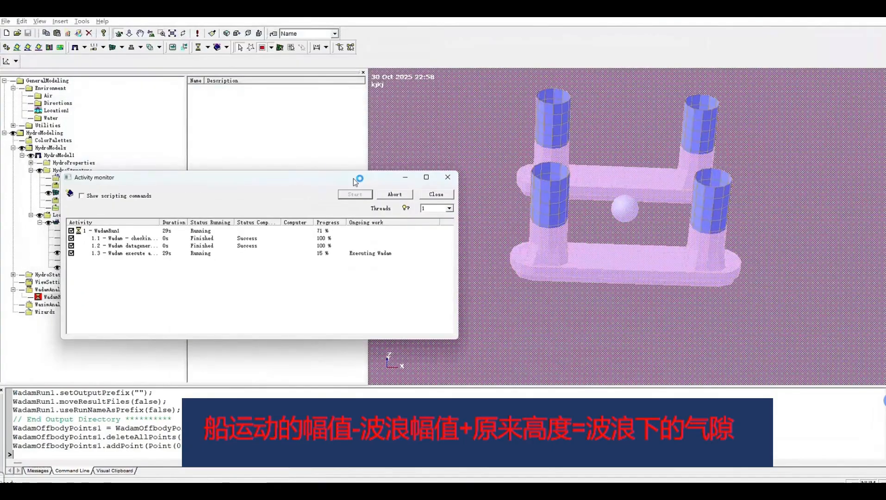
{"action": "left_click_drag", "start_coordinate": [354, 181], "coordinate": [446, 184]}
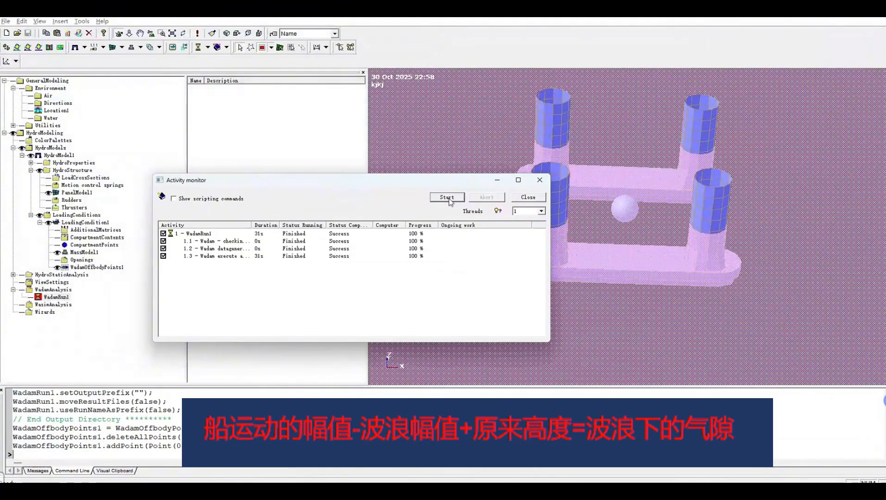
{"action": "left_click", "coordinate": [539, 180]}
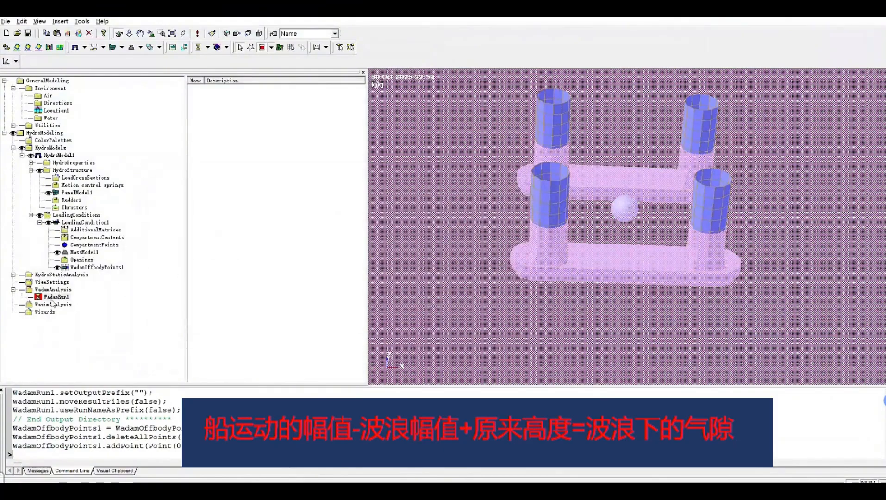
- Start Postresp on the WadamRun1 results, overwriting the existing database, and print an overview of the response variables
{"action": "right_click", "coordinate": [52, 300]}
{"action": "left_click", "coordinate": [95, 330]}
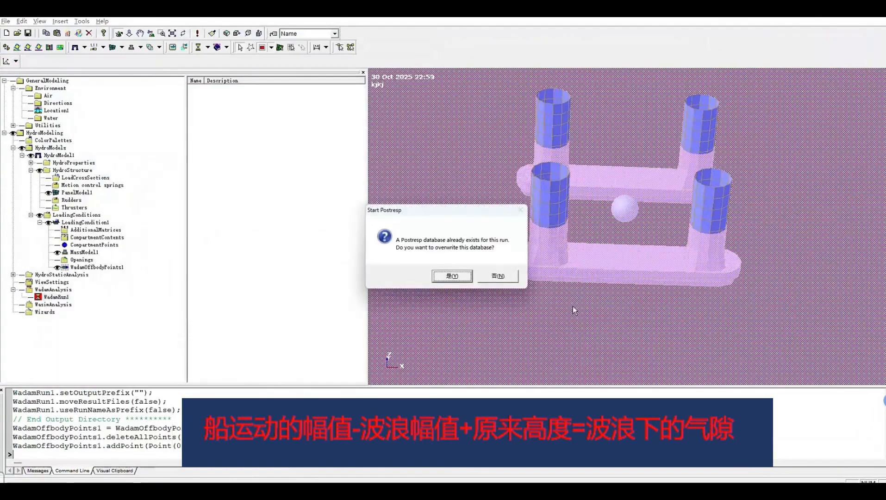
{"action": "left_click", "coordinate": [459, 277]}
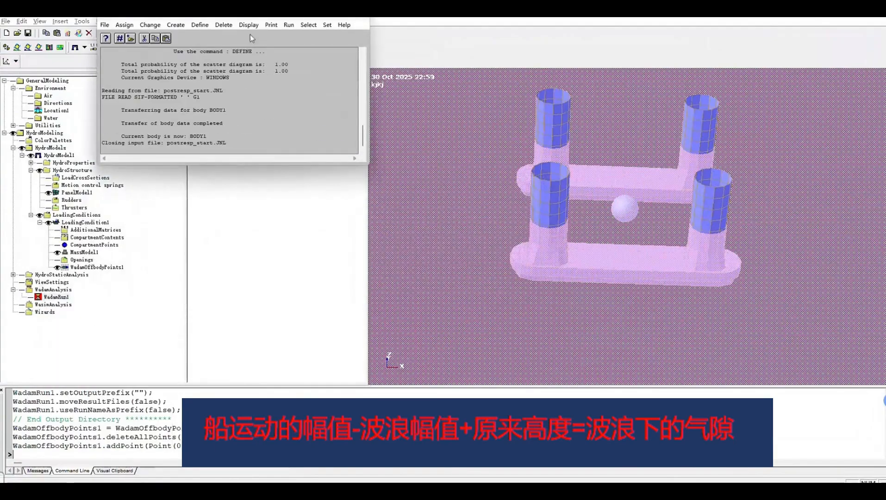
{"action": "left_click", "coordinate": [279, 119]}
{"action": "mouse_move", "coordinate": [333, 180]}
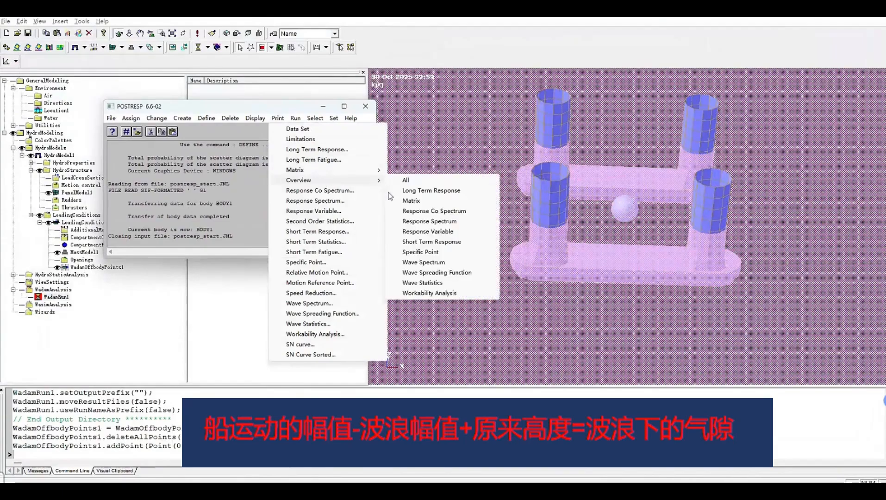
{"action": "left_click", "coordinate": [439, 232]}
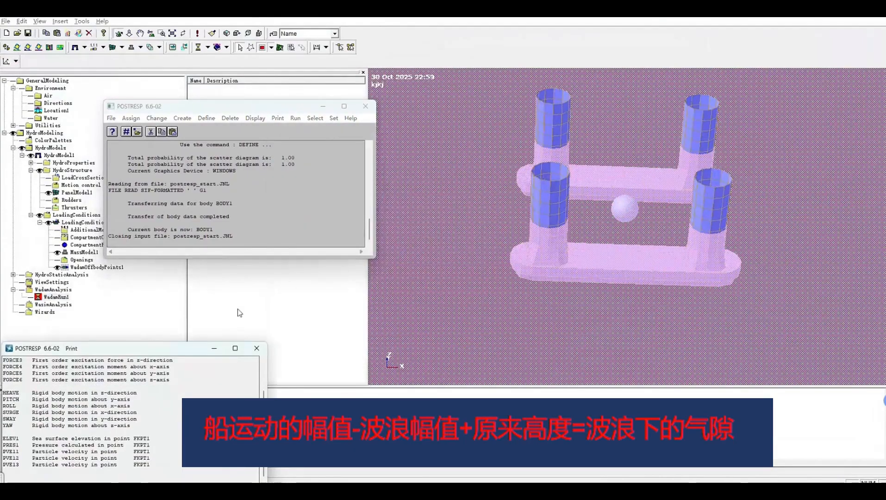
- Examine the sea surface elevation, pressure and particle velocity variables for the offbody point in the printed overview, and close the printout
{"action": "left_click_drag", "start_coordinate": [186, 349], "coordinate": [387, 158]}
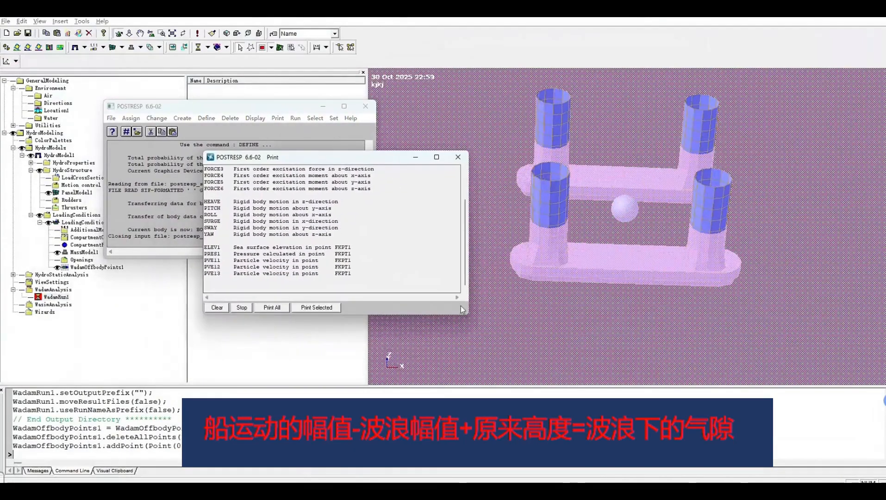
{"action": "left_click_drag", "start_coordinate": [460, 305], "coordinate": [527, 388]}
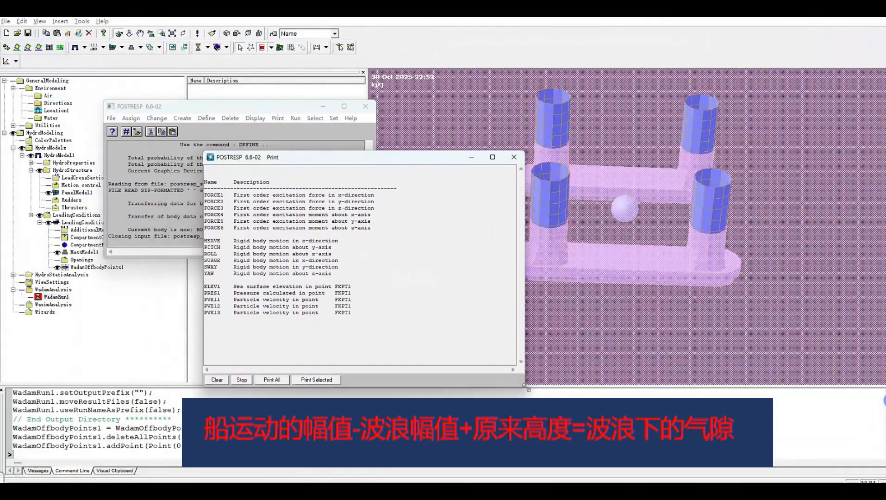
{"action": "left_click_drag", "start_coordinate": [293, 157], "coordinate": [337, 166]}
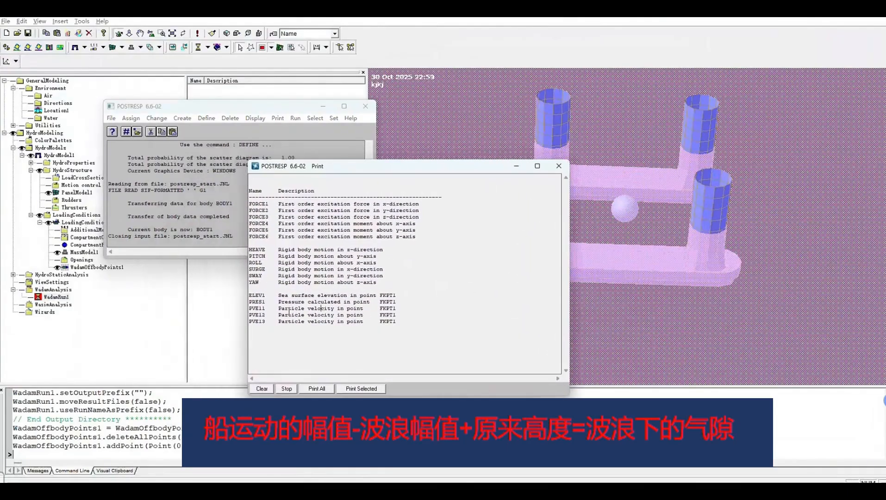
{"action": "left_click_drag", "start_coordinate": [261, 295], "coordinate": [307, 327]}
{"action": "left_click", "coordinate": [300, 342]}
{"action": "left_click_drag", "start_coordinate": [252, 295], "coordinate": [402, 295]}
{"action": "left_click", "coordinate": [273, 311]}
{"action": "left_click", "coordinate": [306, 324]}
{"action": "left_click", "coordinate": [348, 314]}
{"action": "left_click", "coordinate": [396, 291]}
{"action": "left_click", "coordinate": [384, 301]}
{"action": "left_click", "coordinate": [354, 321]}
{"action": "left_click_drag", "start_coordinate": [248, 294], "coordinate": [269, 294]}
{"action": "left_click", "coordinate": [559, 165]}
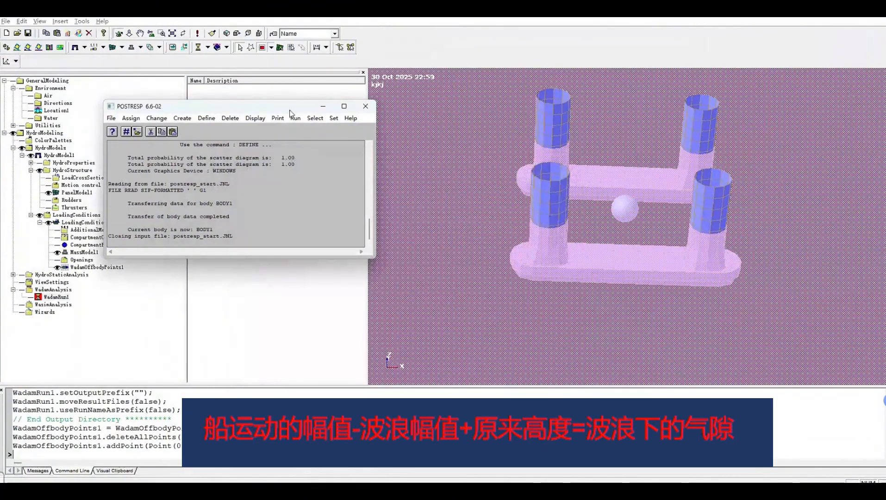
- Plot the amplitude of the first-order response variable ELEV1 for wave direction 0.0, inspect the curve and close Postresp
{"action": "left_click", "coordinate": [254, 120]}
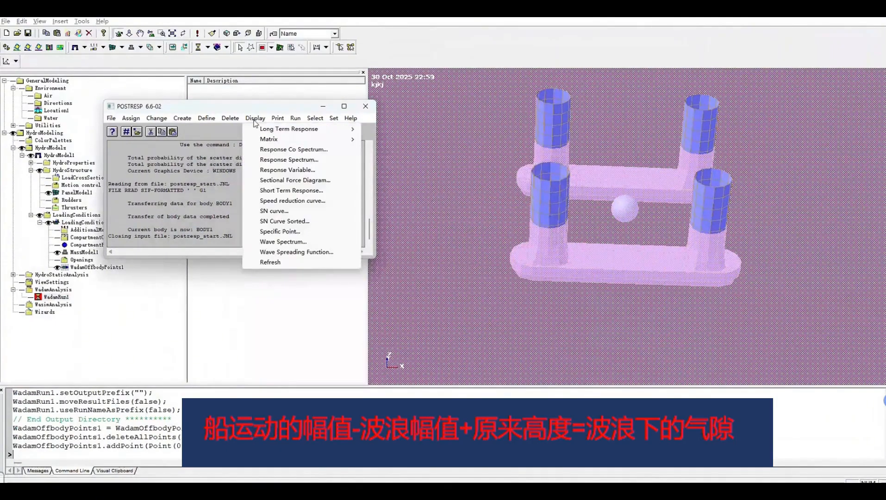
{"action": "left_click", "coordinate": [284, 171]}
{"action": "left_click_drag", "start_coordinate": [129, 241], "coordinate": [129, 247]}
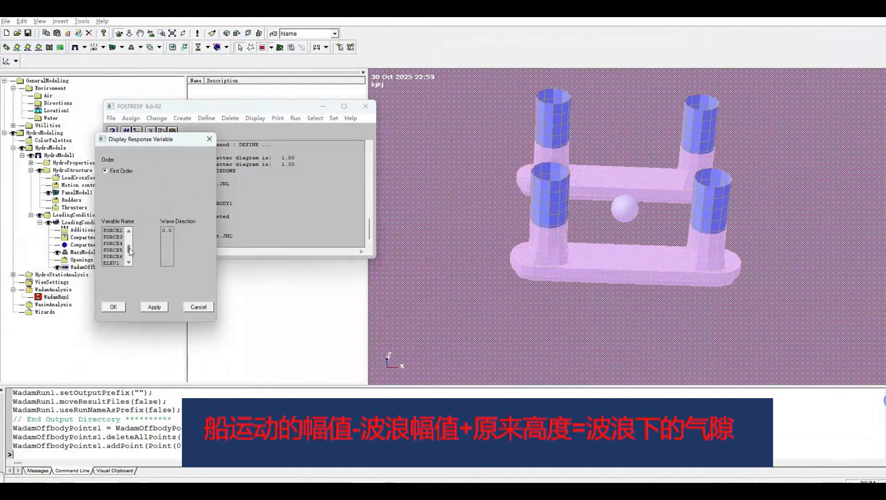
{"action": "left_click", "coordinate": [112, 250]}
{"action": "left_click", "coordinate": [167, 230]}
{"action": "left_click", "coordinate": [160, 308]}
{"action": "left_click_drag", "start_coordinate": [170, 140], "coordinate": [568, 161]}
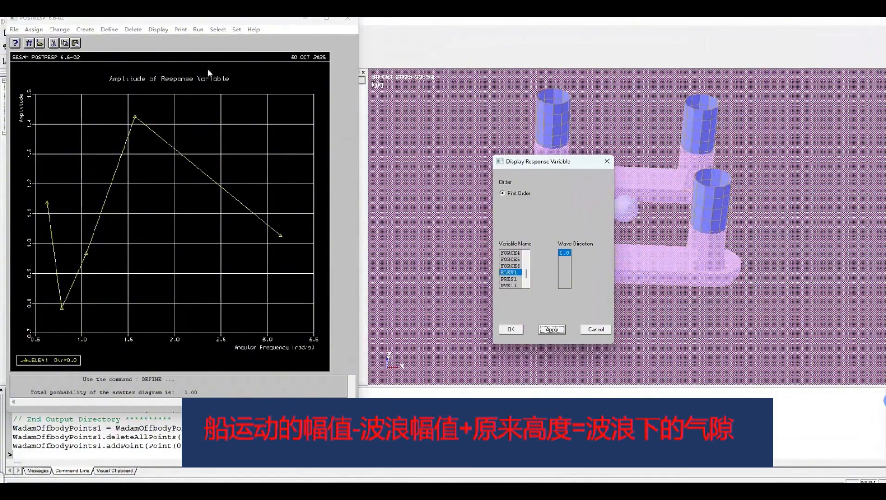
{"action": "left_click", "coordinate": [606, 161]}
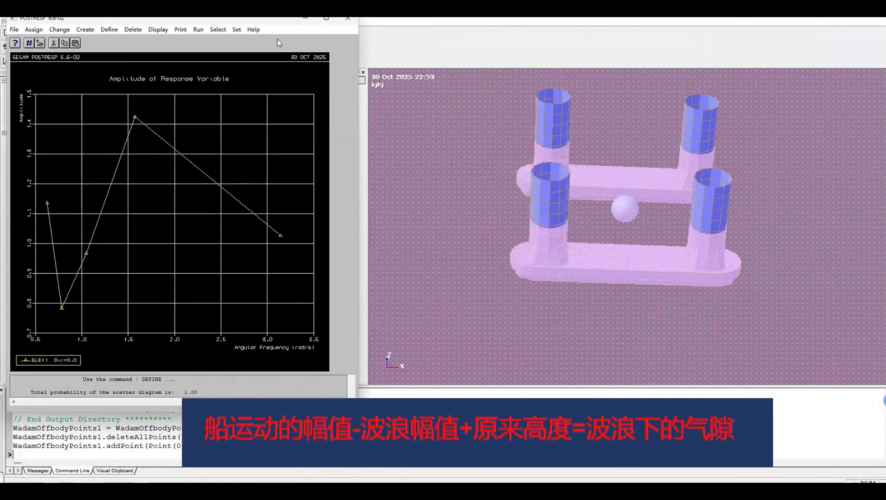
{"action": "left_click_drag", "start_coordinate": [266, 21], "coordinate": [287, 58]}
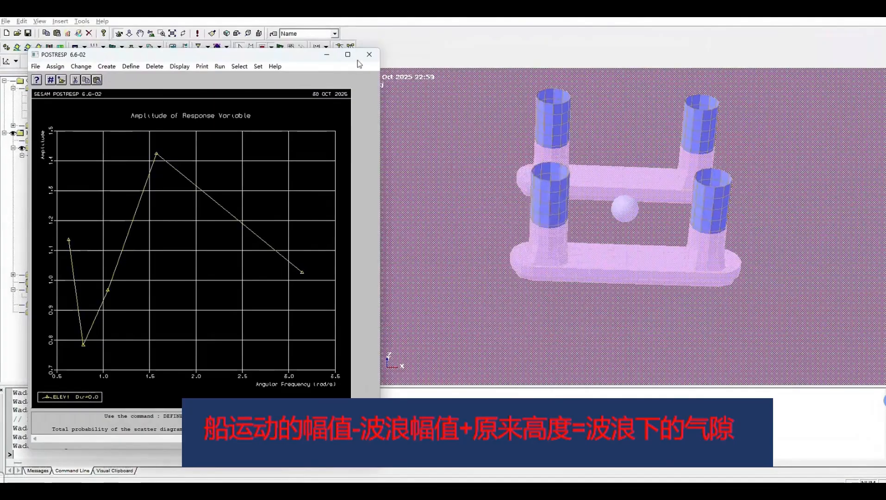
{"action": "left_click", "coordinate": [369, 54]}
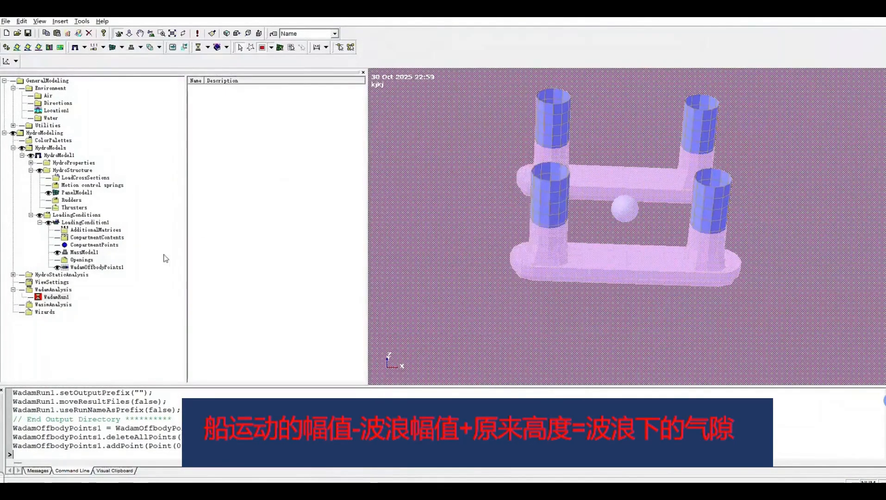
- Move the specified point in WadamOffbodyPoints1 to X 20000 m and Y 20000 m
{"action": "left_click", "coordinate": [106, 275]}
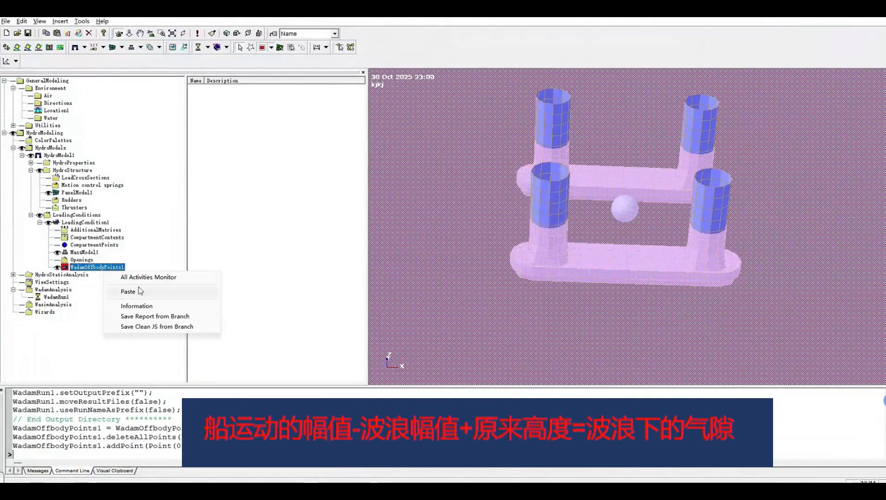
{"action": "right_click", "coordinate": [96, 268]}
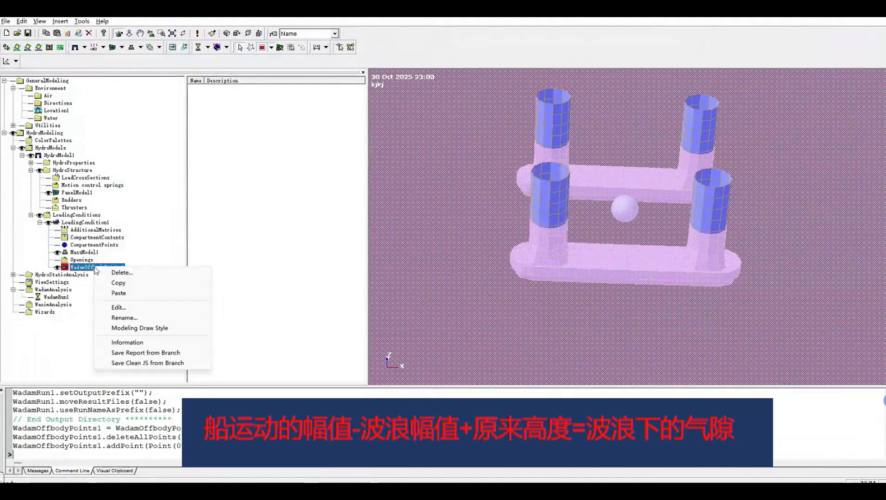
{"action": "left_click", "coordinate": [118, 306]}
{"action": "left_click_drag", "start_coordinate": [131, 41], "coordinate": [286, 123]}
{"action": "left_click", "coordinate": [215, 186]}
{"action": "left_click", "coordinate": [214, 186]}
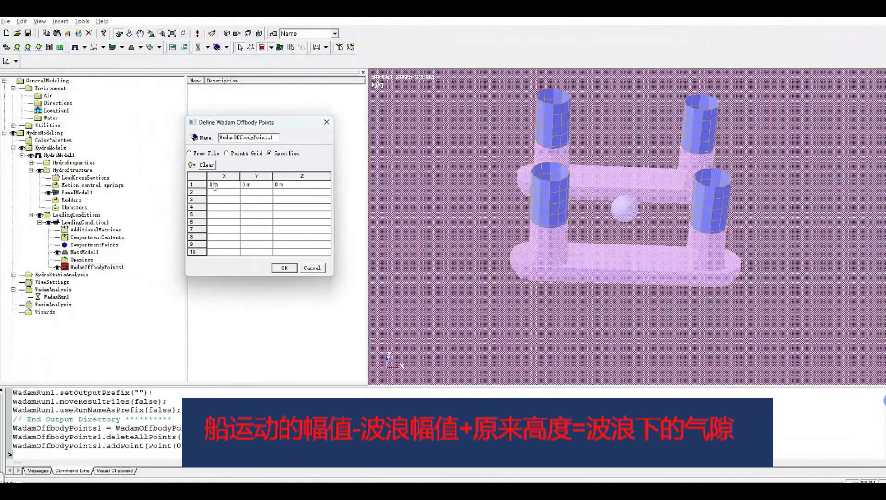
{"action": "left_click_drag", "start_coordinate": [215, 186], "coordinate": [207, 183]}
{"action": "type", "text": "20000"}
{"action": "left_click", "coordinate": [245, 186]}
{"action": "left_click", "coordinate": [246, 186]}
{"action": "left_click_drag", "start_coordinate": [246, 186], "coordinate": [240, 188]}
{"action": "type", "text": "2000"}
{"action": "left_click", "coordinate": [284, 267]}
- Rerun the WadamRun1 analysis for the distant offbody point and start Postresp on its results, overwriting the existing database
{"action": "right_click", "coordinate": [53, 297]}
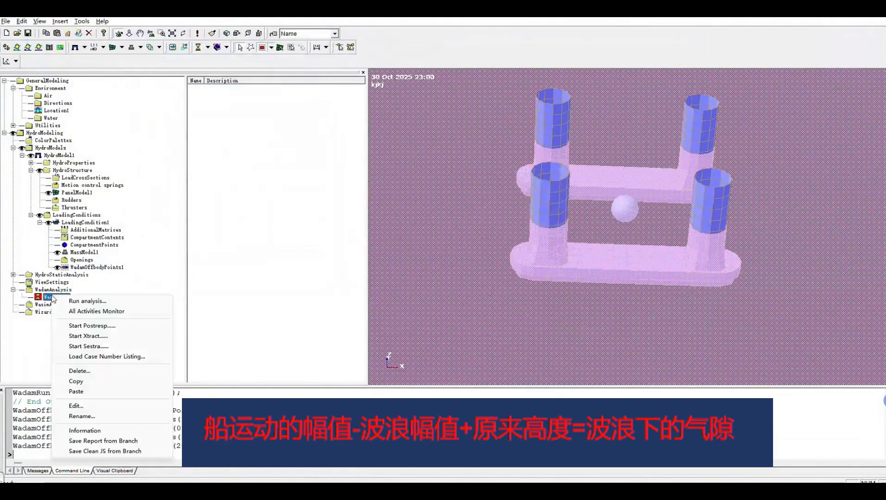
{"action": "left_click", "coordinate": [88, 300]}
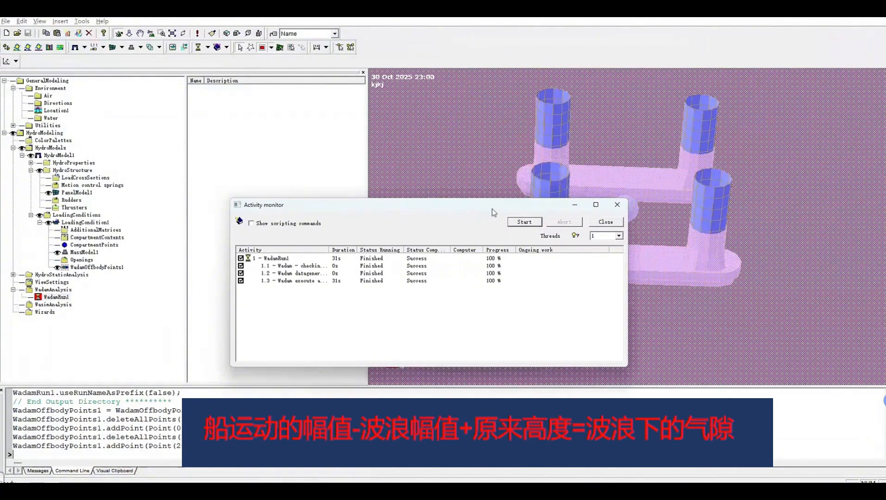
{"action": "left_click", "coordinate": [615, 205]}
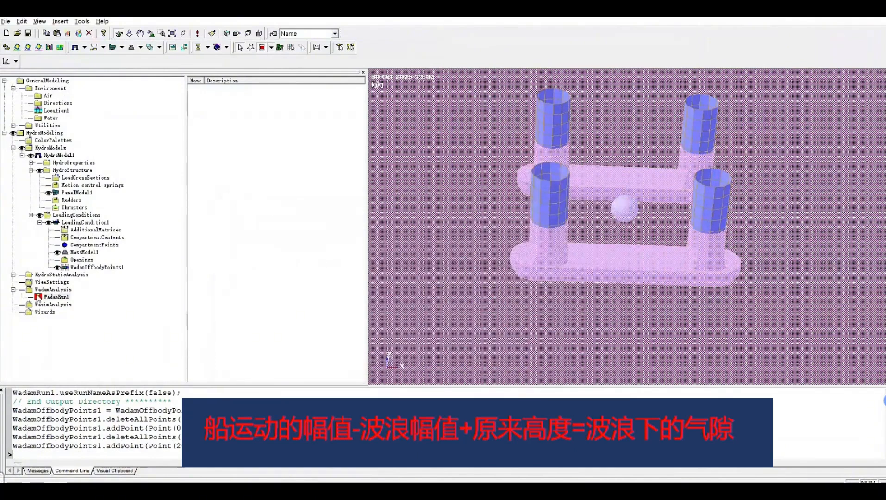
{"action": "right_click", "coordinate": [67, 297]}
{"action": "left_click", "coordinate": [114, 329]}
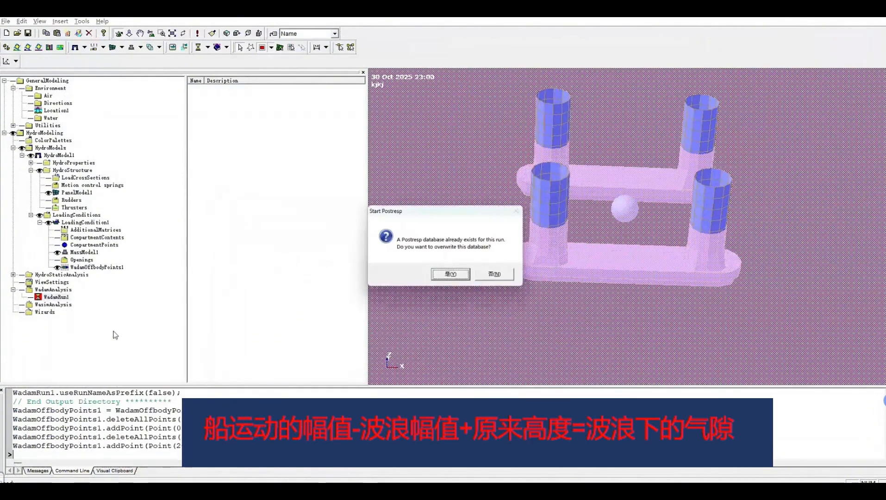
{"action": "left_click", "coordinate": [452, 275]}
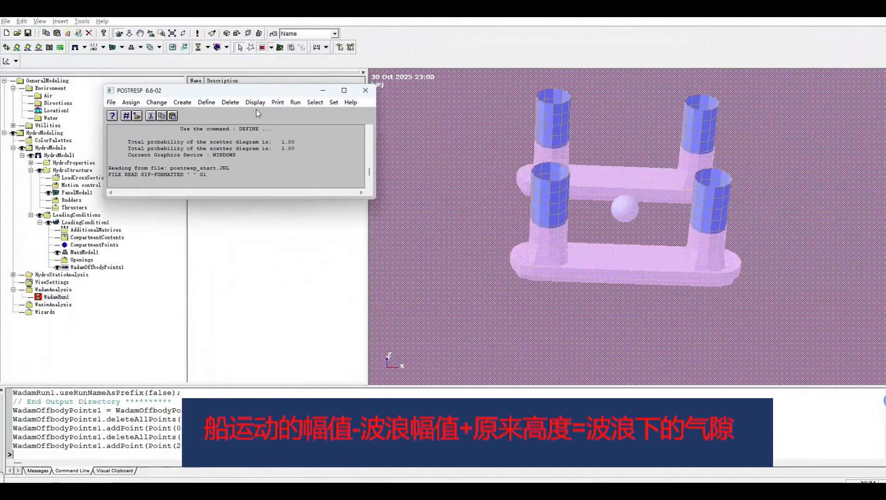
- Plot the ELEV1 amplitude at the distant offbody point for wave direction 0.0, inspect the curve and close Postresp
{"action": "left_click", "coordinate": [256, 102]}
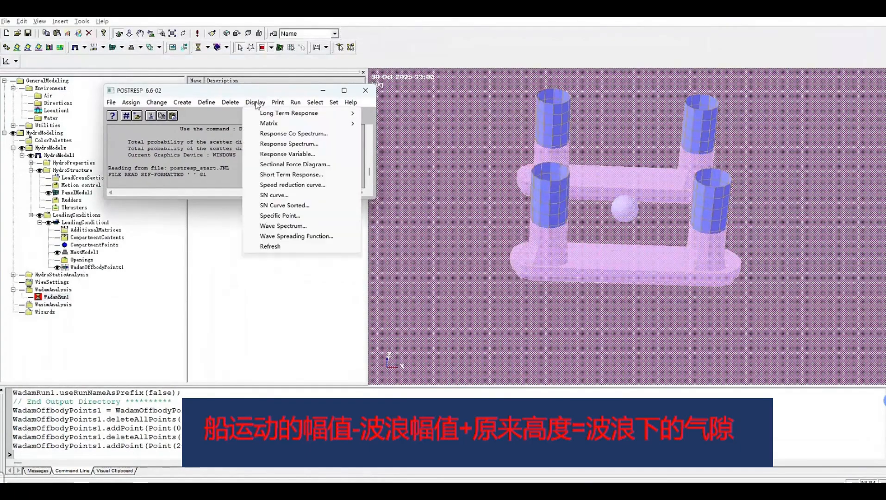
{"action": "left_click", "coordinate": [284, 154]}
{"action": "left_click_drag", "start_coordinate": [128, 241], "coordinate": [128, 252]}
{"action": "left_click", "coordinate": [112, 262]}
{"action": "left_click", "coordinate": [166, 231]}
{"action": "left_click", "coordinate": [153, 308]}
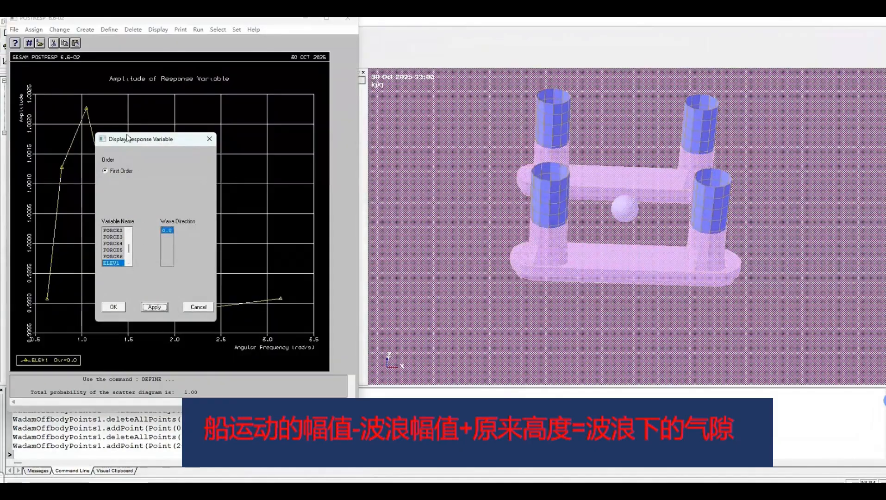
{"action": "left_click_drag", "start_coordinate": [139, 139], "coordinate": [630, 157]}
{"action": "left_click_drag", "start_coordinate": [283, 21], "coordinate": [400, 64]}
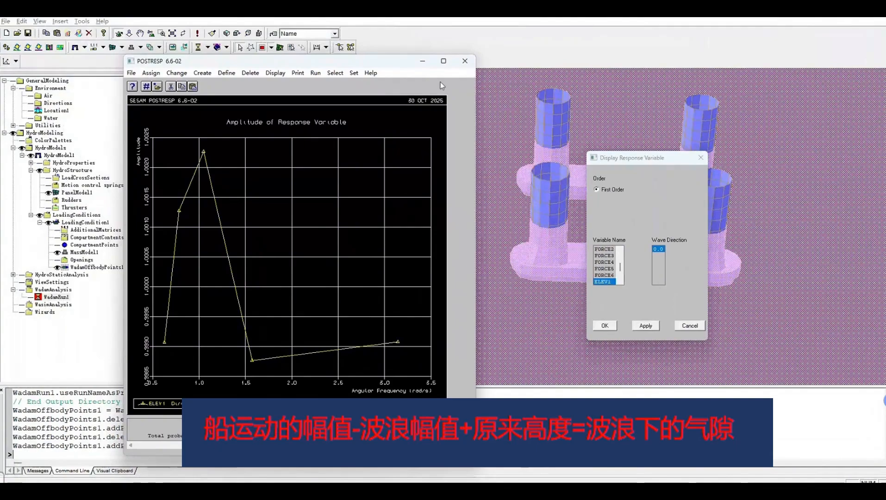
{"action": "left_click", "coordinate": [464, 59]}
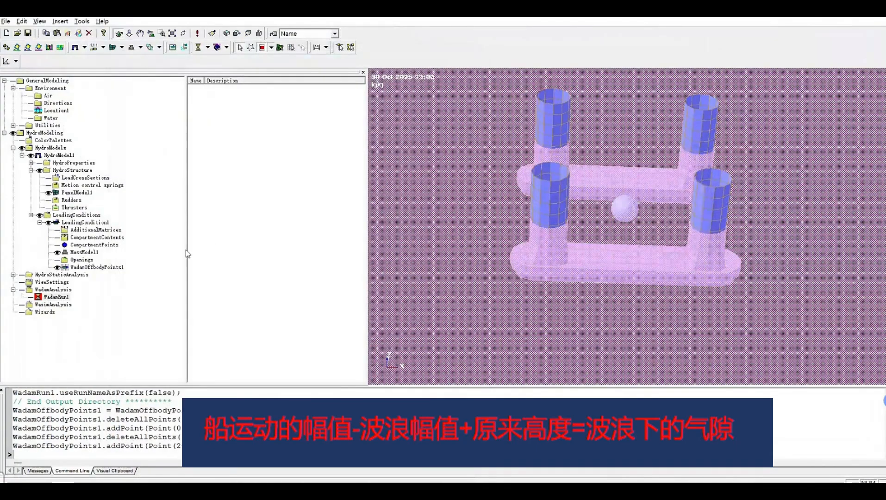
- Set the specified point in WadamOffbodyPoints1 to X 0 m and Y 0 m
{"action": "left_click", "coordinate": [94, 267]}
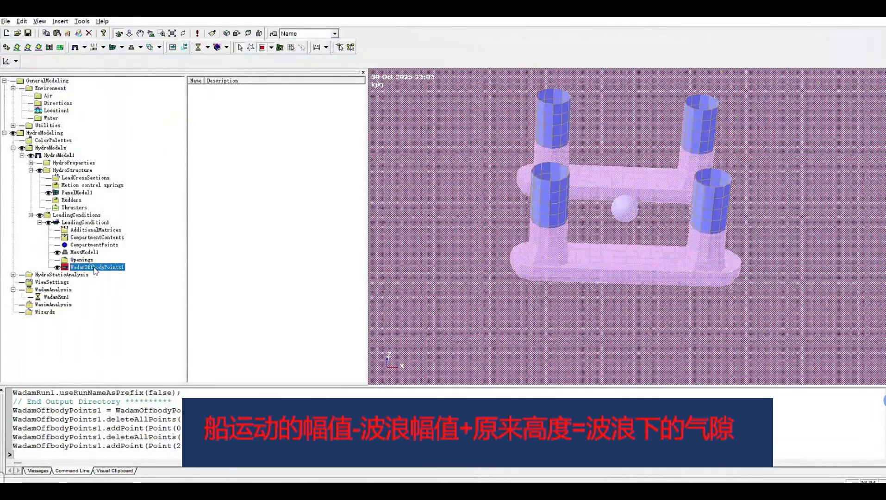
{"action": "right_click", "coordinate": [95, 269]}
{"action": "left_click", "coordinate": [118, 307]}
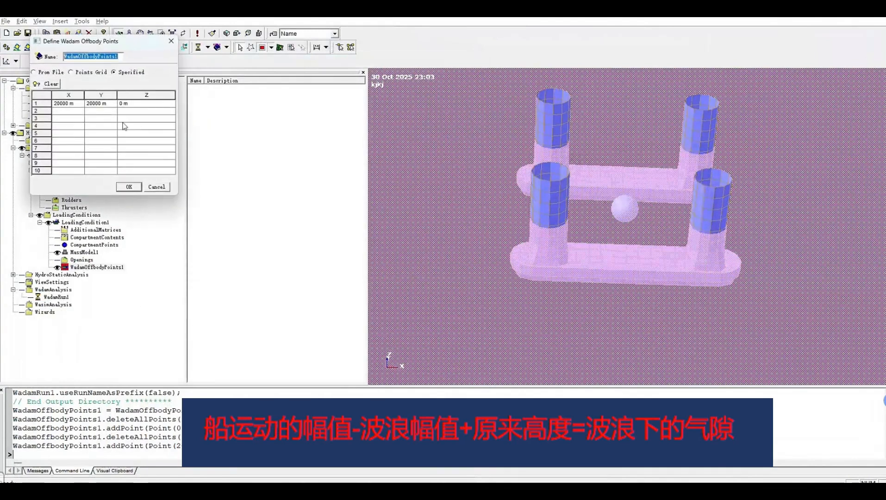
{"action": "left_click", "coordinate": [70, 104]}
{"action": "left_click_drag", "start_coordinate": [70, 104], "coordinate": [36, 103]}
{"action": "type", "text": "0"}
{"action": "left_click", "coordinate": [103, 104]}
{"action": "left_click_drag", "start_coordinate": [102, 105], "coordinate": [78, 103]}
{"action": "type", "text": "0"}
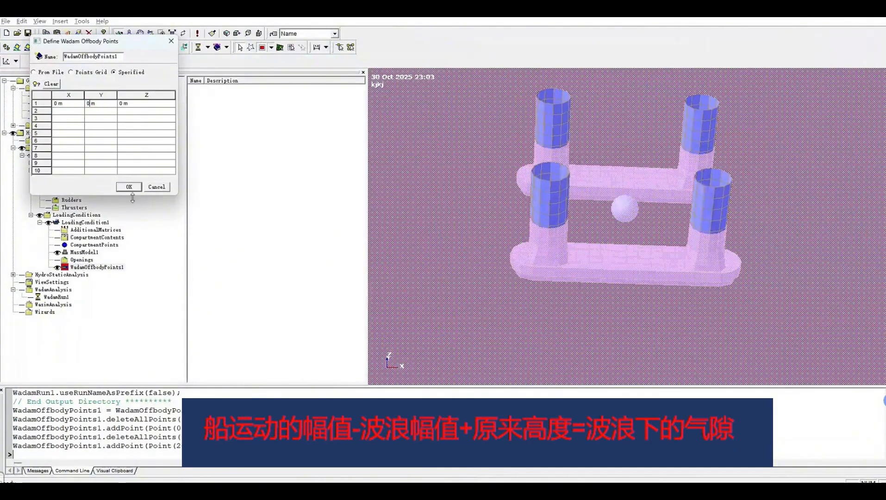
{"action": "left_click", "coordinate": [129, 187]}
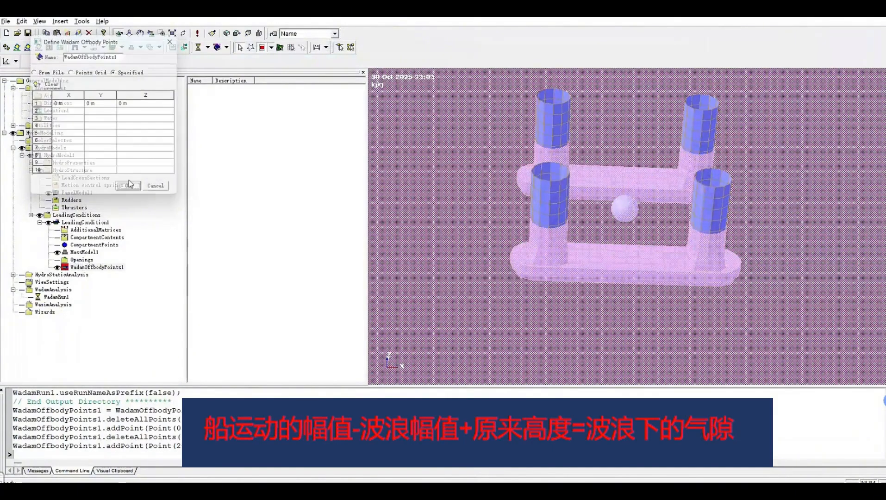
- Rerun the WadamRun1 analysis for the offbody point at the origin and close the activity monitor once it finishes
{"action": "right_click", "coordinate": [65, 300]}
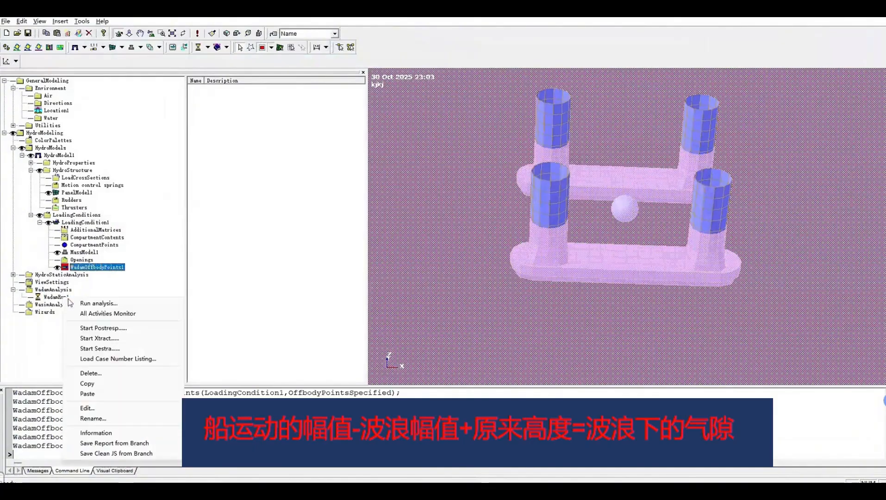
{"action": "left_click", "coordinate": [98, 304]}
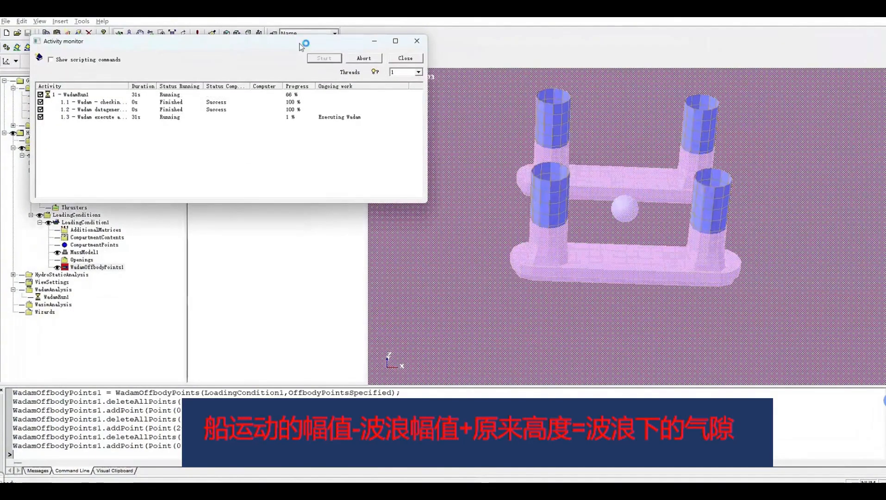
{"action": "left_click_drag", "start_coordinate": [300, 45], "coordinate": [392, 124]}
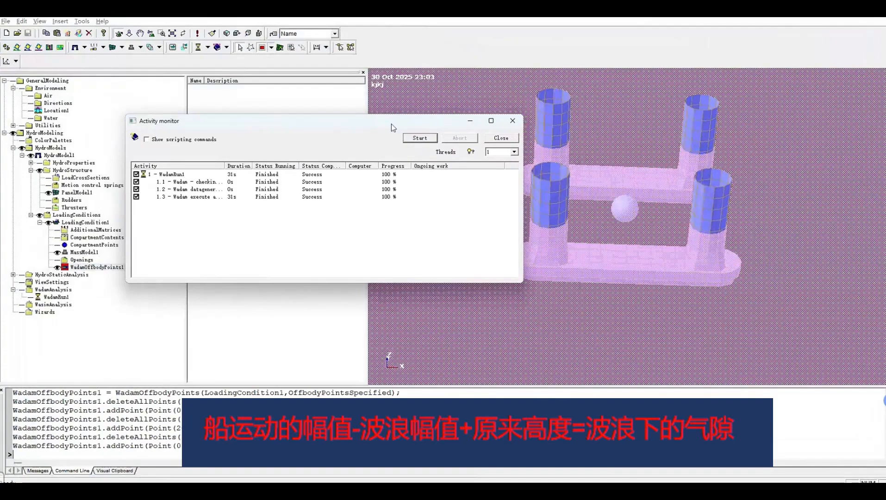
{"action": "left_click", "coordinate": [512, 121]}
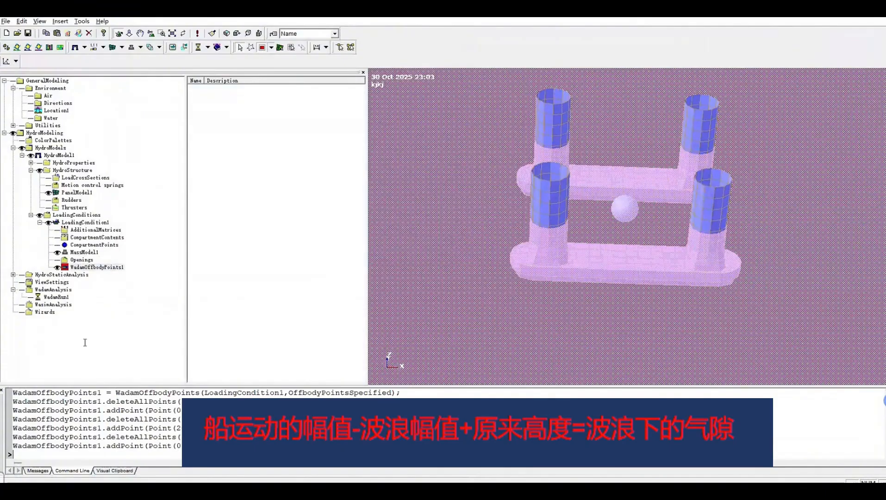
- Start Postresp on the WadamRun1 results, overwriting the existing database, and enlarge its window
{"action": "right_click", "coordinate": [53, 296]}
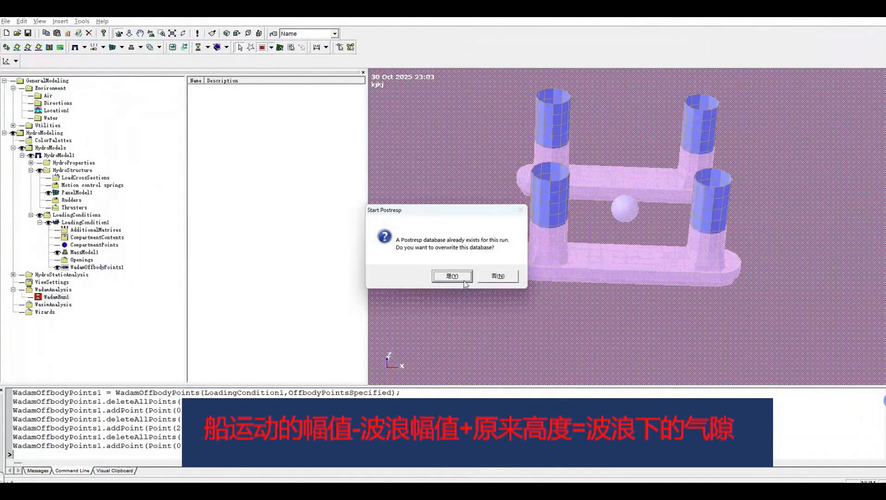
{"action": "left_click", "coordinate": [451, 277]}
{"action": "left_click_drag", "start_coordinate": [217, 15], "coordinate": [329, 154]}
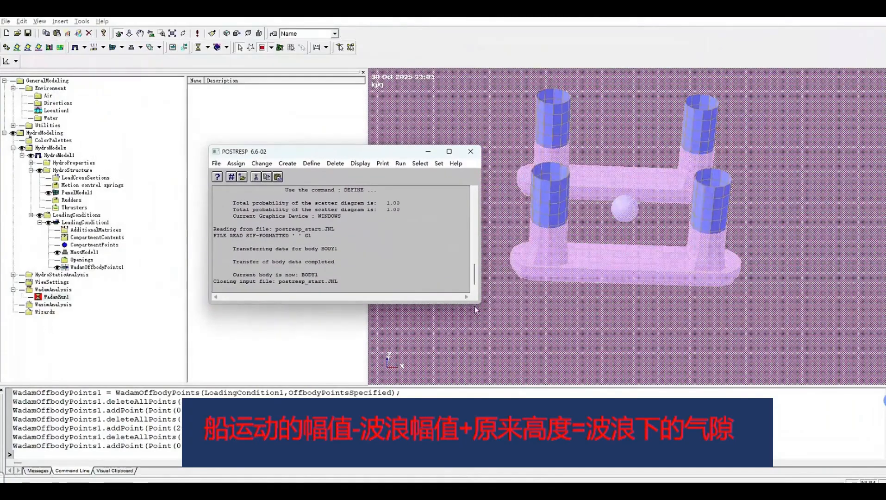
{"action": "left_click_drag", "start_coordinate": [479, 304], "coordinate": [615, 396]}
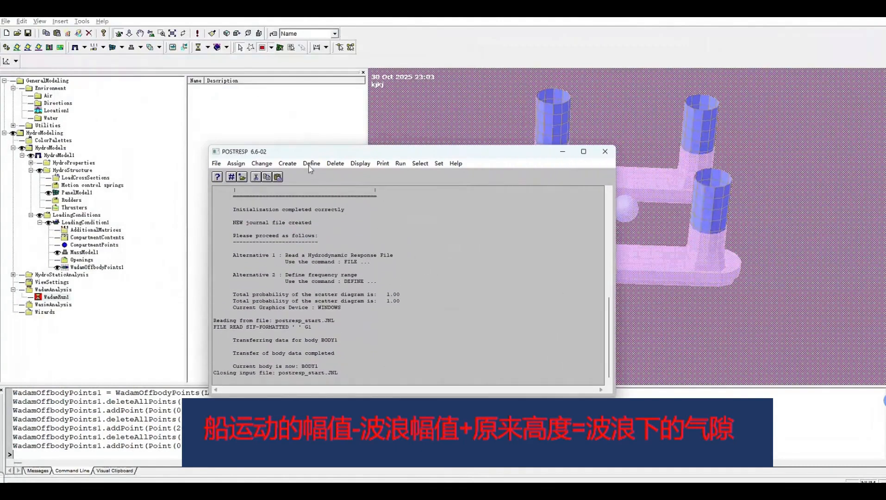
{"action": "left_click_drag", "start_coordinate": [310, 151], "coordinate": [312, 140]}
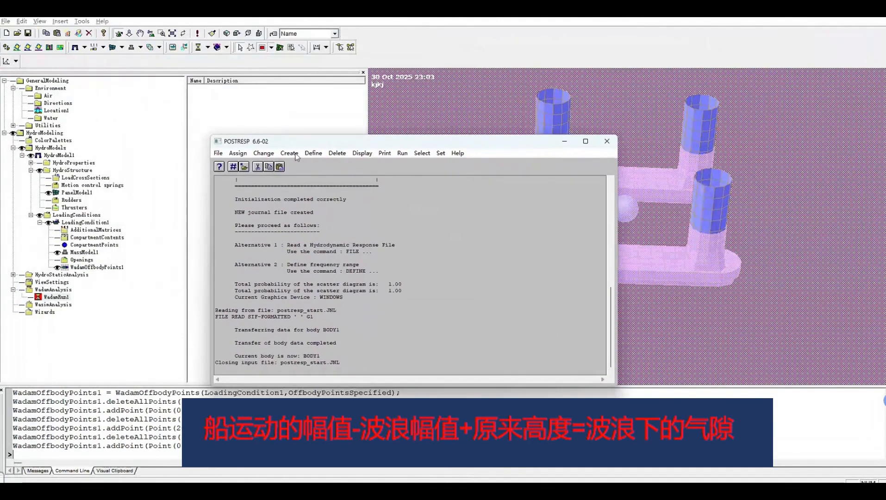
- Create a specific point named P1 at X 0, Y 0 and Z 10
{"action": "left_click", "coordinate": [293, 155]}
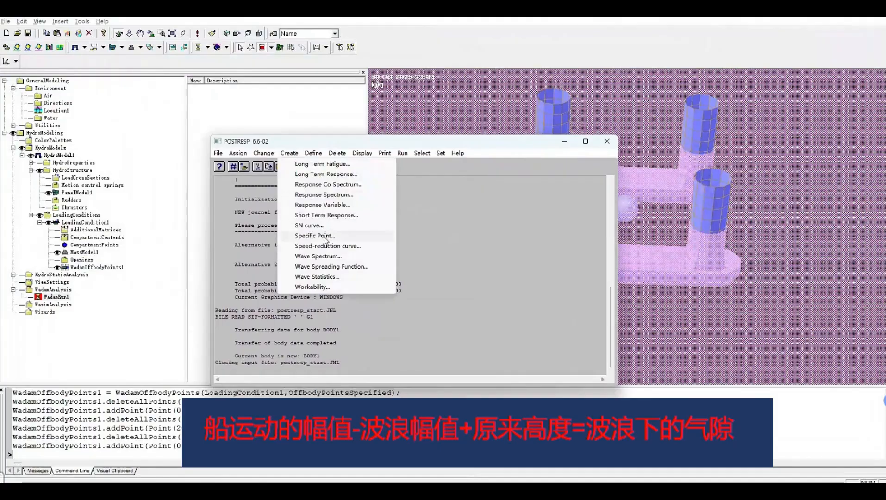
{"action": "left_click", "coordinate": [314, 235]}
{"action": "left_click_drag", "start_coordinate": [124, 82], "coordinate": [312, 186]}
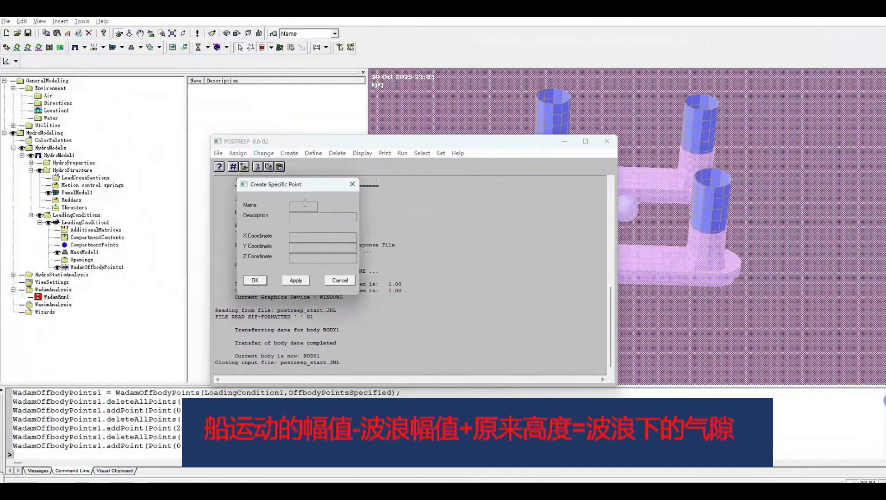
{"action": "type", "text": "P1"}
{"action": "type", "text": "0"}
{"action": "left_click", "coordinate": [303, 249]}
{"action": "type", "text": "0"}
{"action": "left_click", "coordinate": [304, 258]}
{"action": "type", "text": "10"}
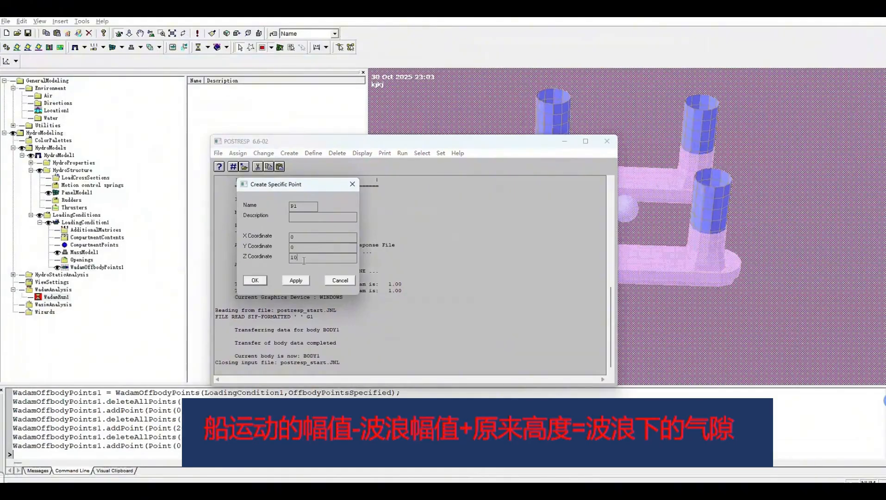
{"action": "left_click", "coordinate": [255, 280]}
- Begin a response variable named MOT as the absolute displacement Combined Motion at point P1
{"action": "left_click_drag", "start_coordinate": [334, 144], "coordinate": [293, 144]}
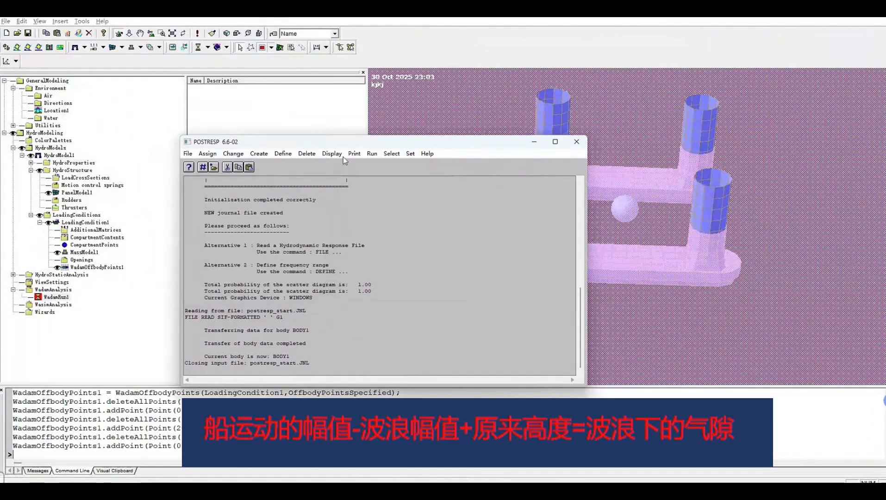
{"action": "left_click", "coordinate": [259, 153]}
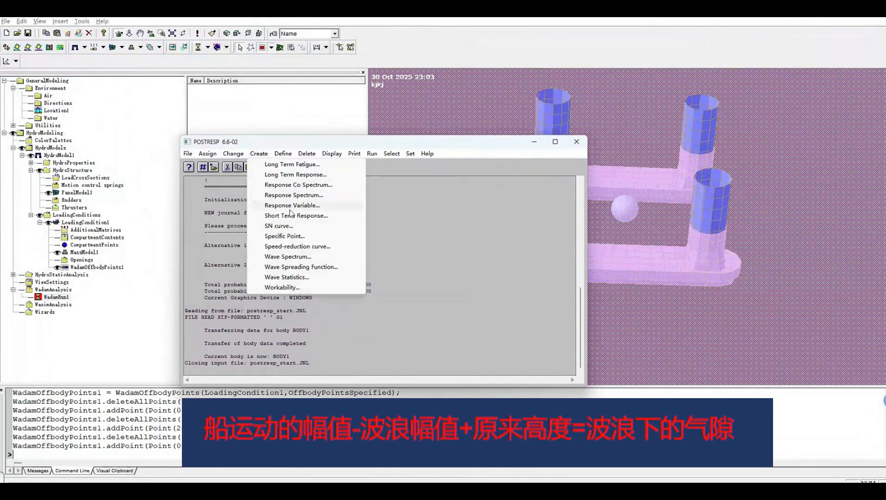
{"action": "left_click", "coordinate": [294, 200]}
{"action": "left_click_drag", "start_coordinate": [115, 87], "coordinate": [266, 151]}
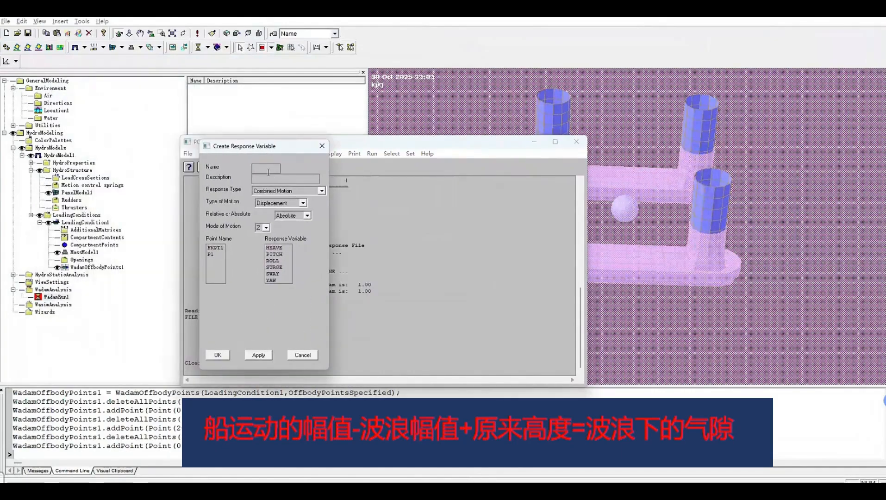
{"action": "type", "text": "MOT"}
{"action": "left_click_drag", "start_coordinate": [269, 168], "coordinate": [247, 168]}
{"action": "left_click", "coordinate": [212, 254]}
- Include all six motions from HEAVE to YAW in MOT with motion mode Z, and create the variable
{"action": "left_click_drag", "start_coordinate": [278, 249], "coordinate": [276, 280]}
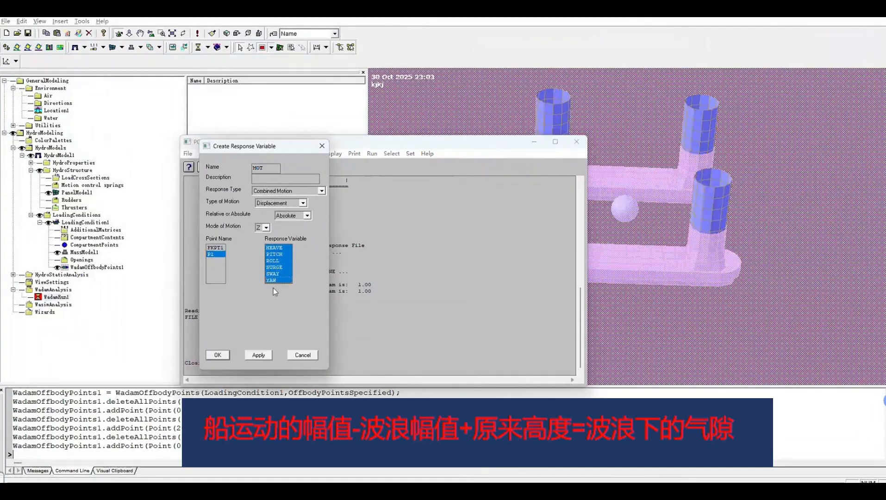
{"action": "left_click", "coordinate": [274, 254]}
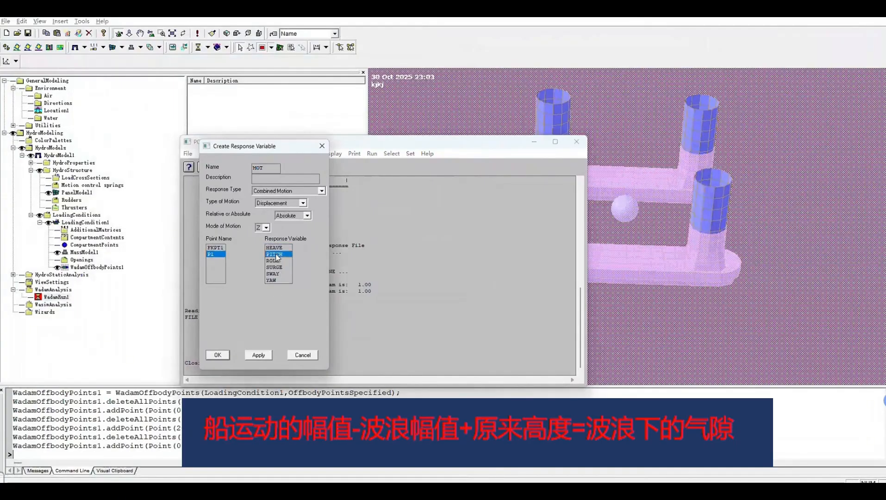
{"action": "left_click", "coordinate": [274, 248]}
{"action": "left_click", "coordinate": [275, 280], "text": "shift"}
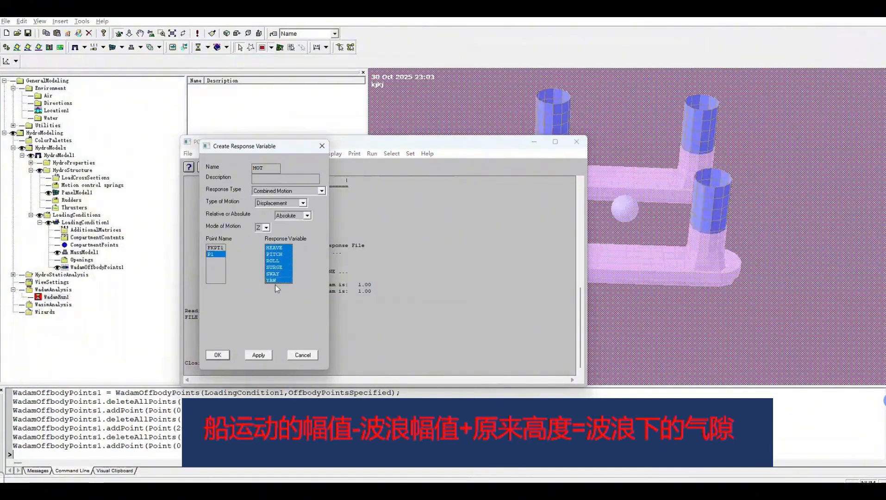
{"action": "left_click", "coordinate": [267, 228]}
{"action": "left_click", "coordinate": [261, 252]}
{"action": "left_click", "coordinate": [265, 354]}
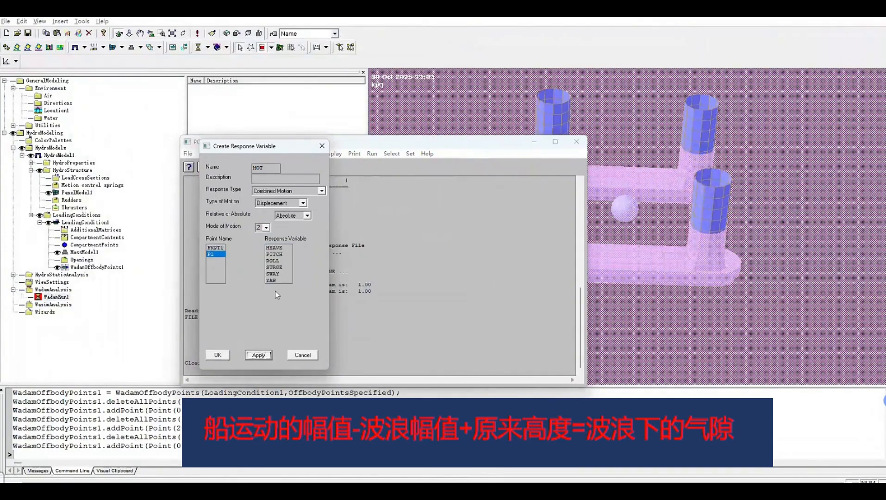
- Begin a General Combination response variable named AG and include MOT in it with factor 1
{"action": "left_click_drag", "start_coordinate": [272, 167], "coordinate": [244, 174]}
{"action": "type", "text": "AGT"}
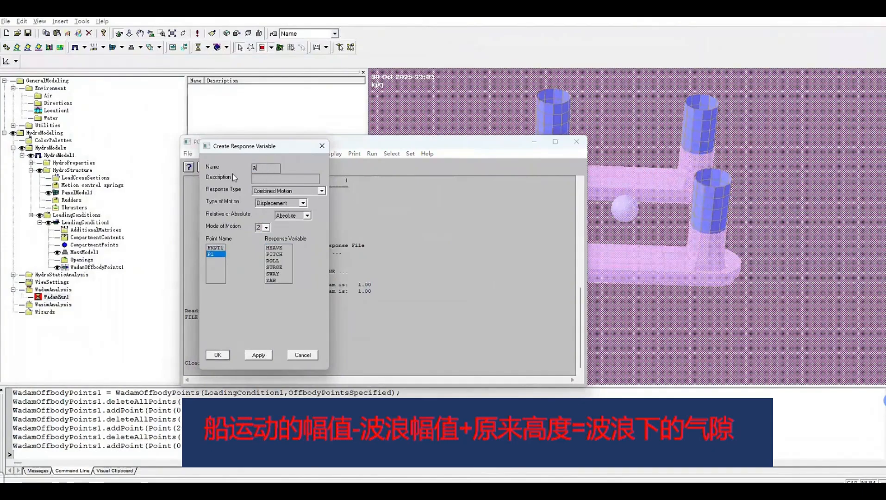
{"action": "key", "text": "BackSpace"}
{"action": "left_click", "coordinate": [321, 191]}
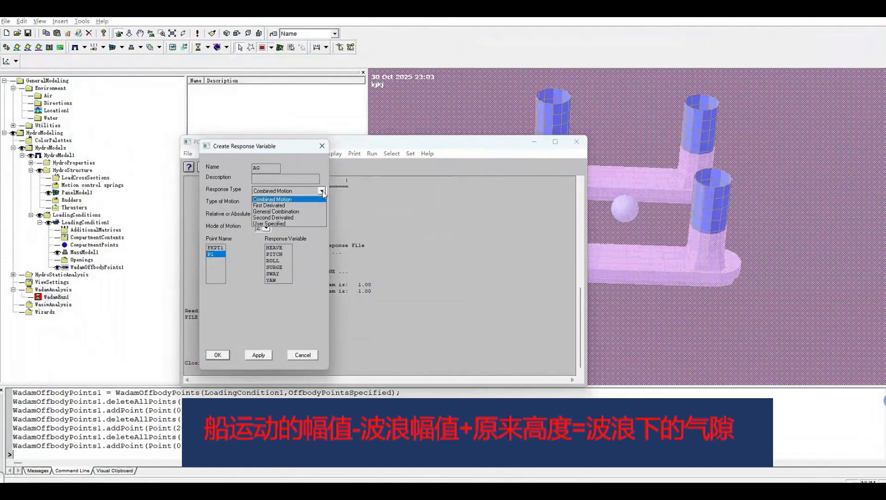
{"action": "left_click", "coordinate": [300, 212]}
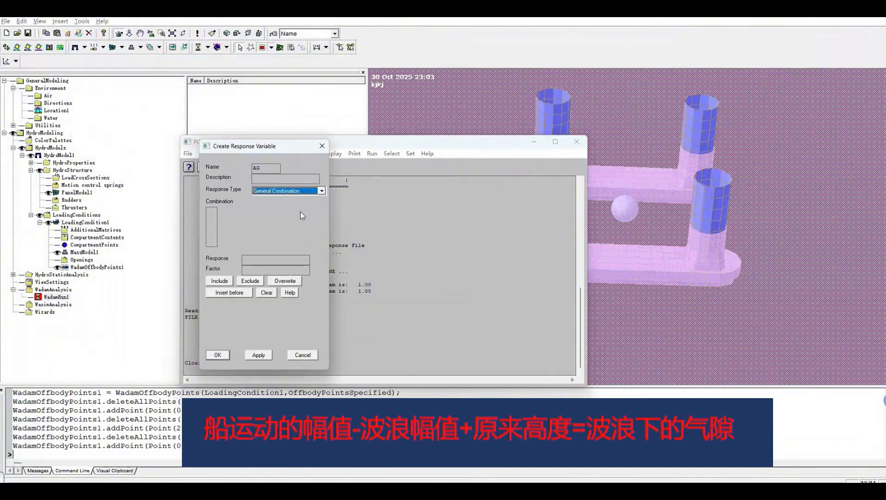
{"action": "left_click", "coordinate": [259, 258]}
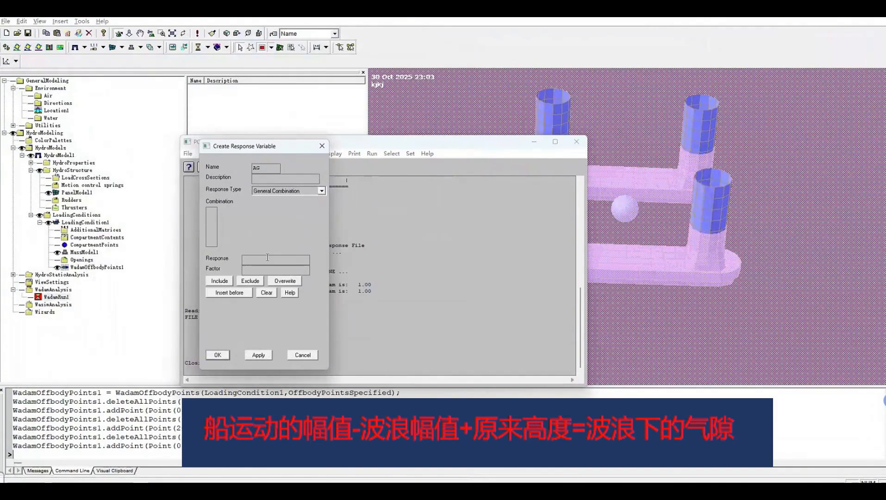
{"action": "type", "text": "MOT"}
{"action": "left_click", "coordinate": [274, 274]}
{"action": "left_click", "coordinate": [218, 281]}
- Add ELEV1 with factor -1 to the AG combination, review its entries and create the variable
{"action": "left_click", "coordinate": [256, 260]}
{"action": "key", "text": "Caps_Lock"}
{"action": "type", "text": "ELEV1"}
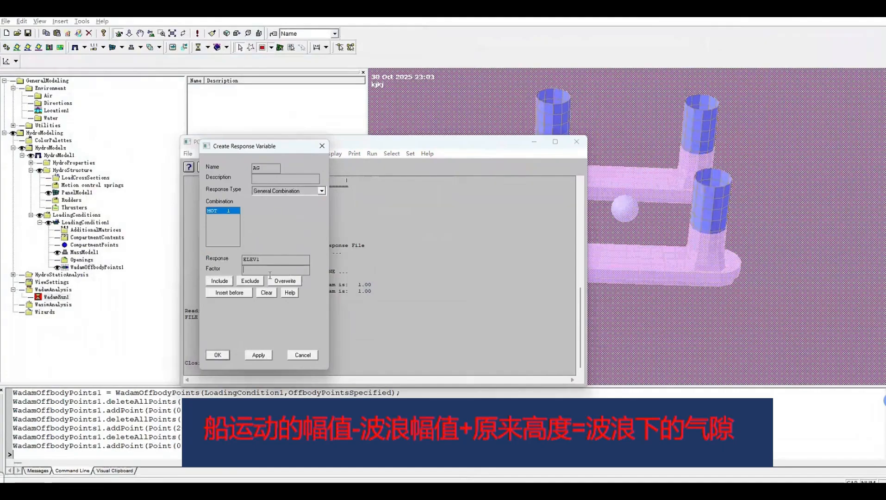
{"action": "left_click", "coordinate": [270, 273]}
{"action": "type", "text": "-1"}
{"action": "left_click", "coordinate": [223, 281]}
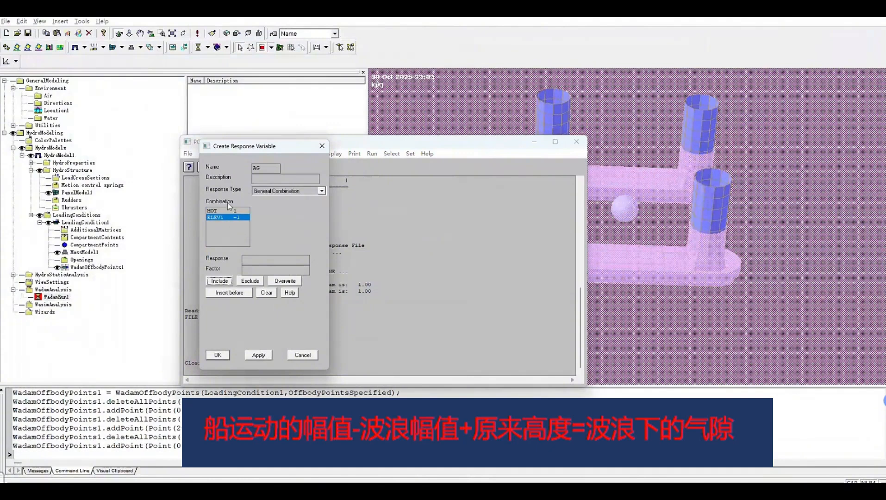
{"action": "left_click", "coordinate": [223, 215]}
{"action": "left_click", "coordinate": [219, 212]}
{"action": "left_click", "coordinate": [234, 211]}
{"action": "left_click", "coordinate": [226, 357]}
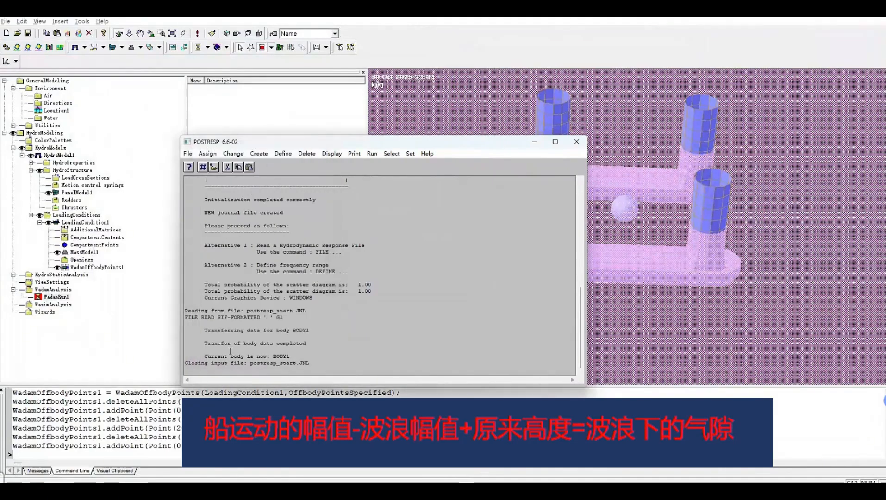
- Plot the AG response amplitude for wave direction 0.0 and arrange the windows so the curve is unobstructed
{"action": "left_click_drag", "start_coordinate": [275, 145], "coordinate": [245, 143]}
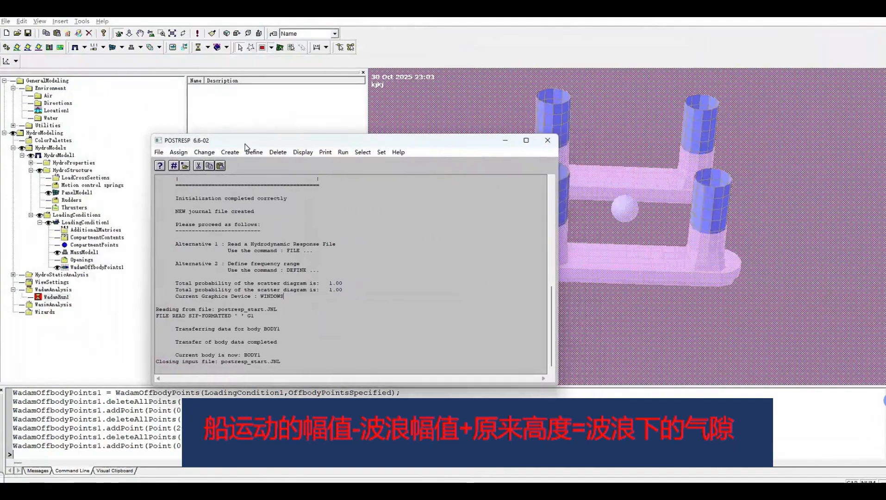
{"action": "left_click", "coordinate": [303, 154]}
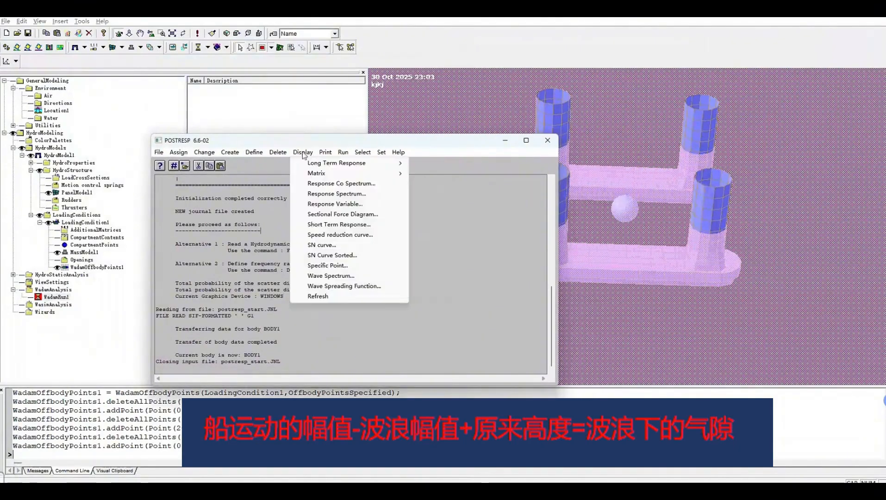
{"action": "left_click", "coordinate": [326, 204]}
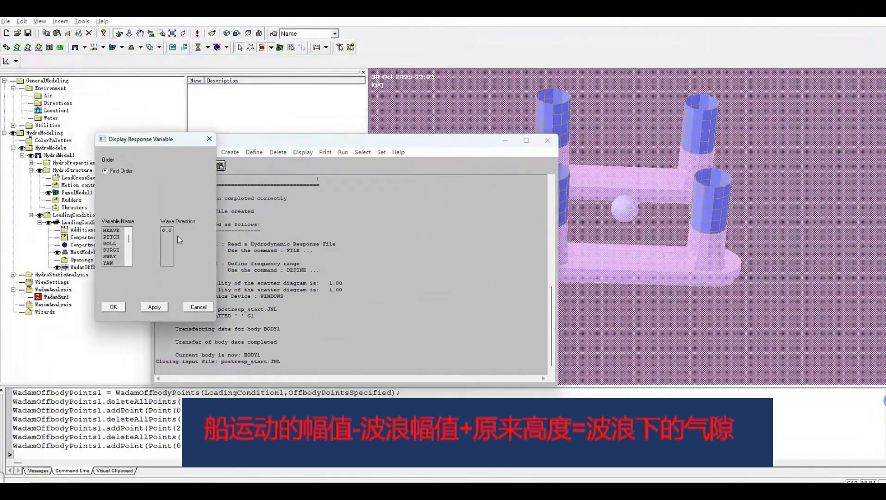
{"action": "left_click_drag", "start_coordinate": [130, 244], "coordinate": [130, 250]}
{"action": "left_click", "coordinate": [110, 249]}
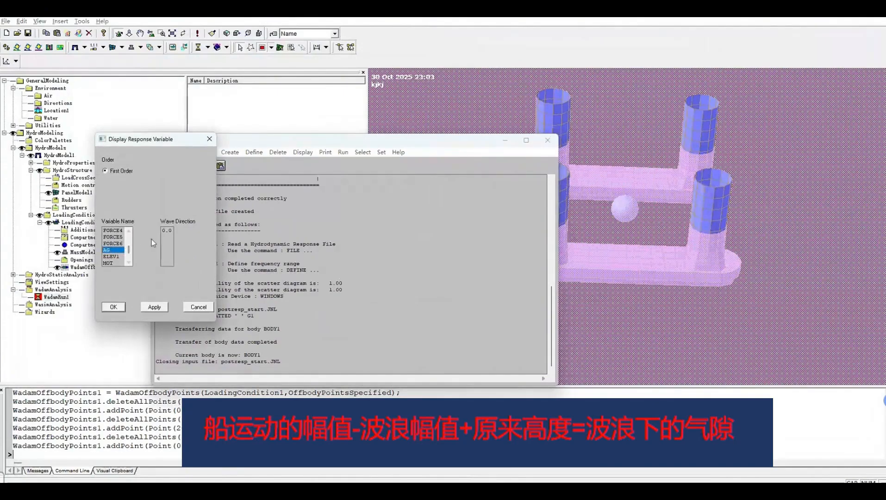
{"action": "left_click", "coordinate": [167, 230]}
{"action": "left_click", "coordinate": [154, 307]}
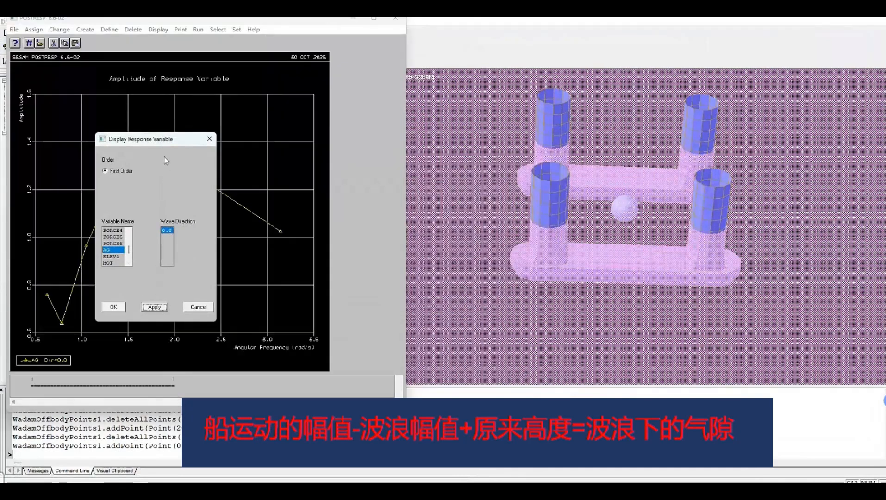
{"action": "left_click_drag", "start_coordinate": [162, 141], "coordinate": [698, 239]}
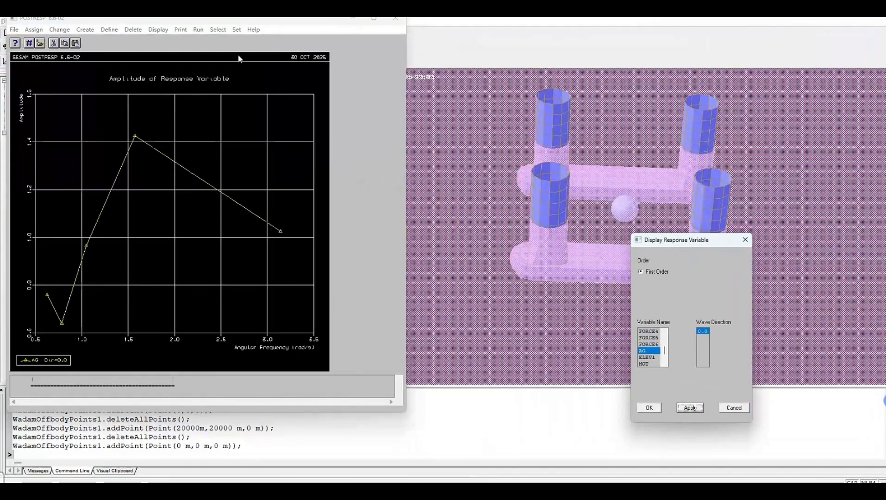
{"action": "left_click_drag", "start_coordinate": [234, 21], "coordinate": [283, 67]}
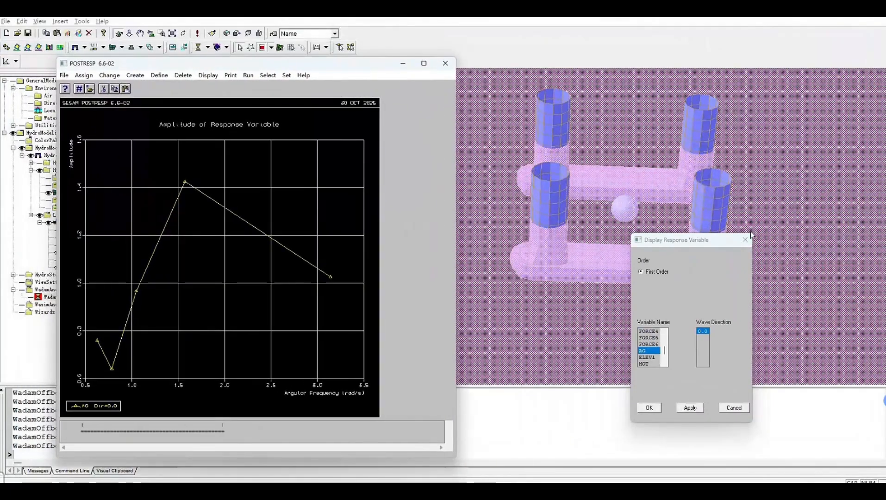
{"action": "left_click_drag", "start_coordinate": [706, 246], "coordinate": [636, 228]}
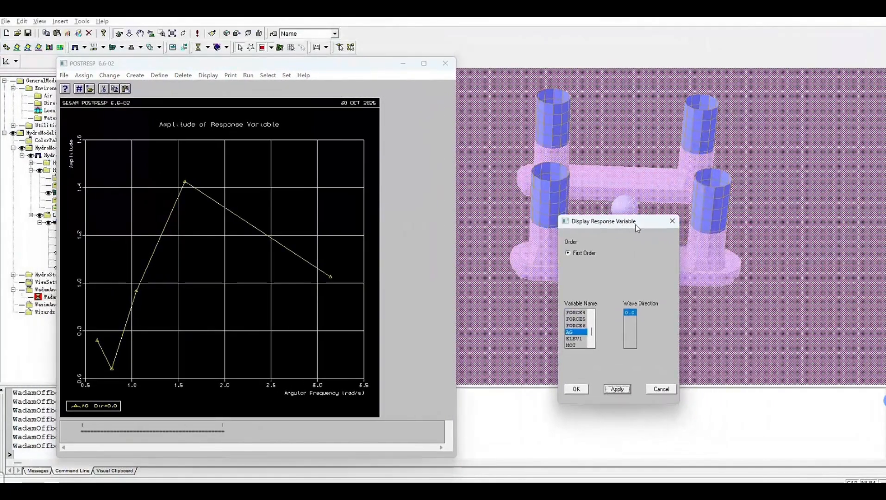